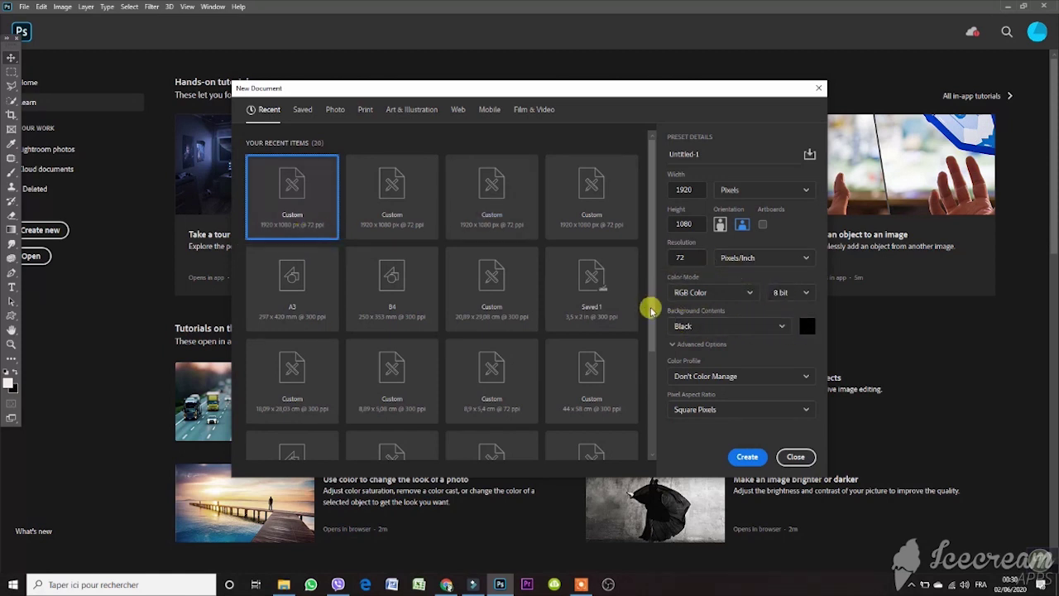
Create a 1920 x 1080 px document with a black background, and place the white text "TEXT" near the canvas centre.
click(748, 460)
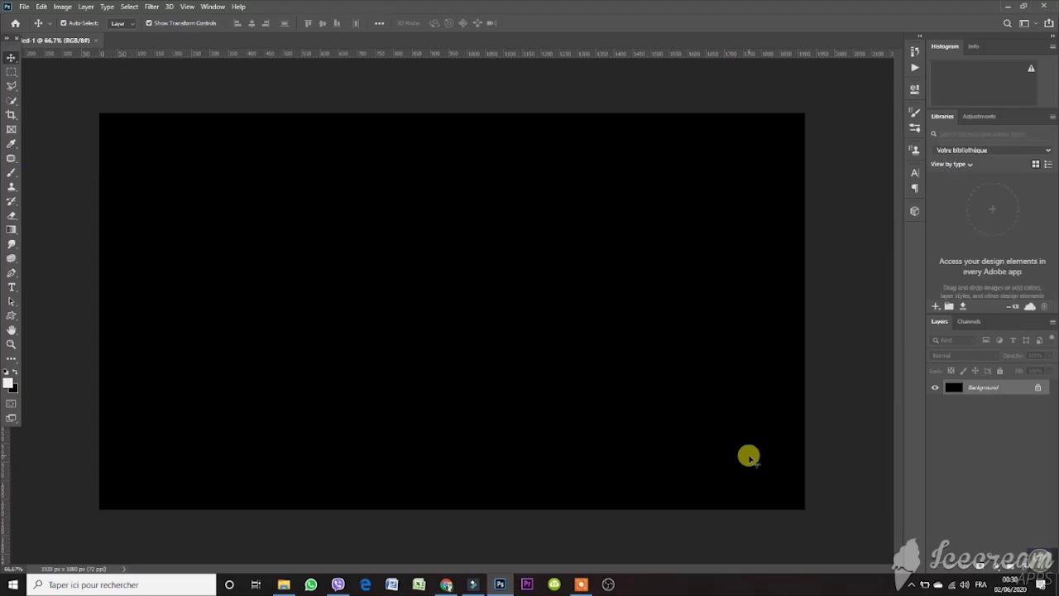
click(224, 335)
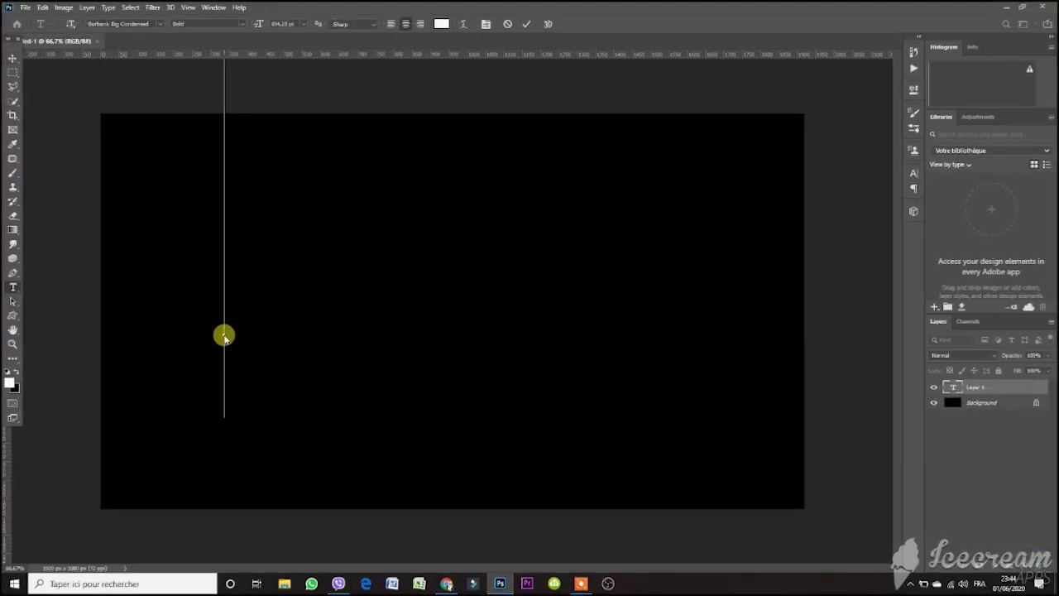
text(TE)
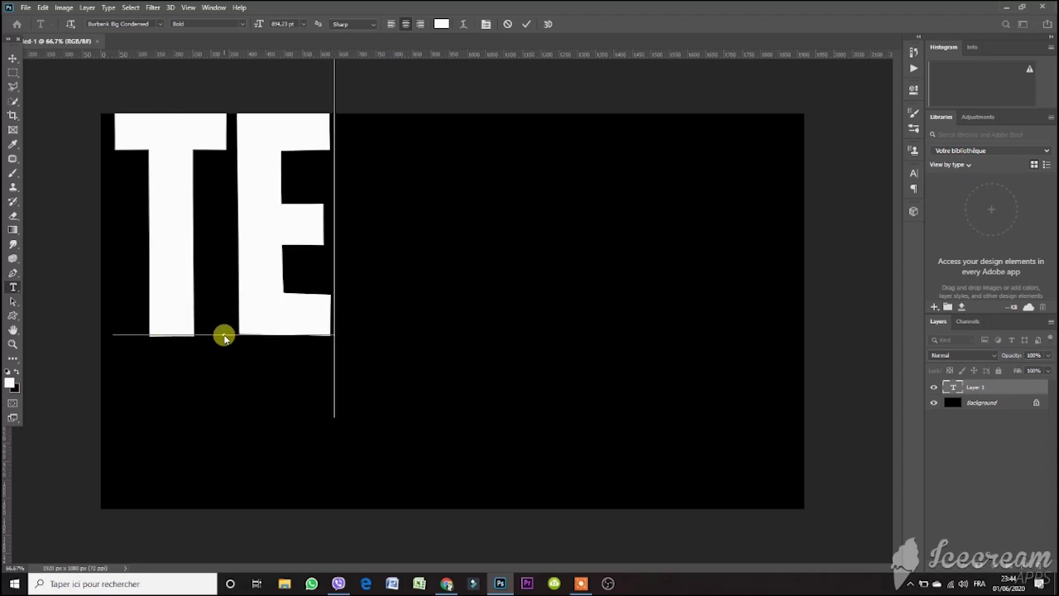
text(XT)
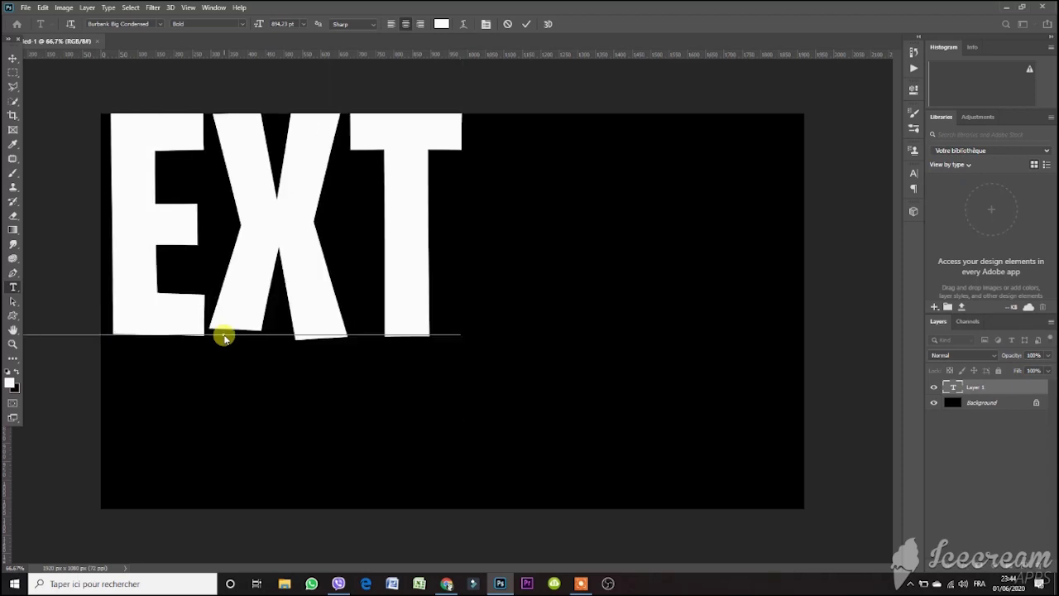
click(13, 59)
drag(274, 215, 473, 281)
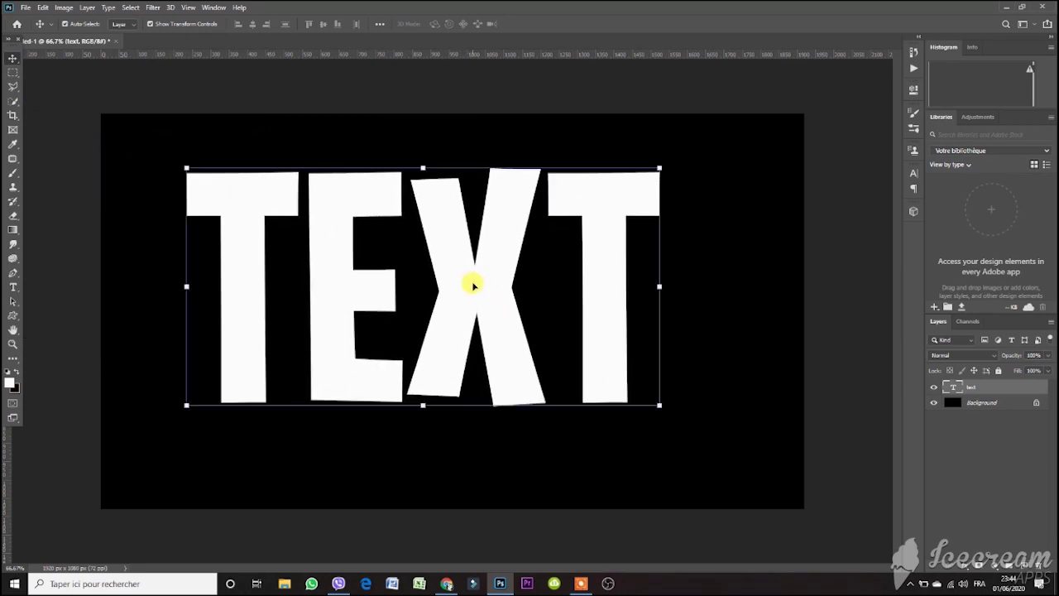
Change the text colour to orange, hex ee6205.
click(915, 173)
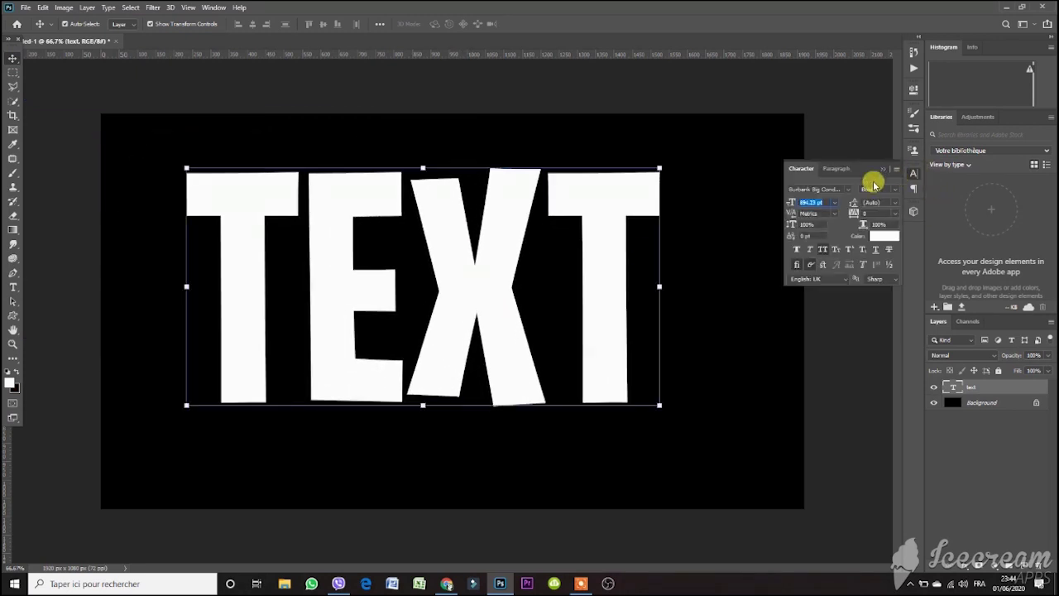
click(890, 238)
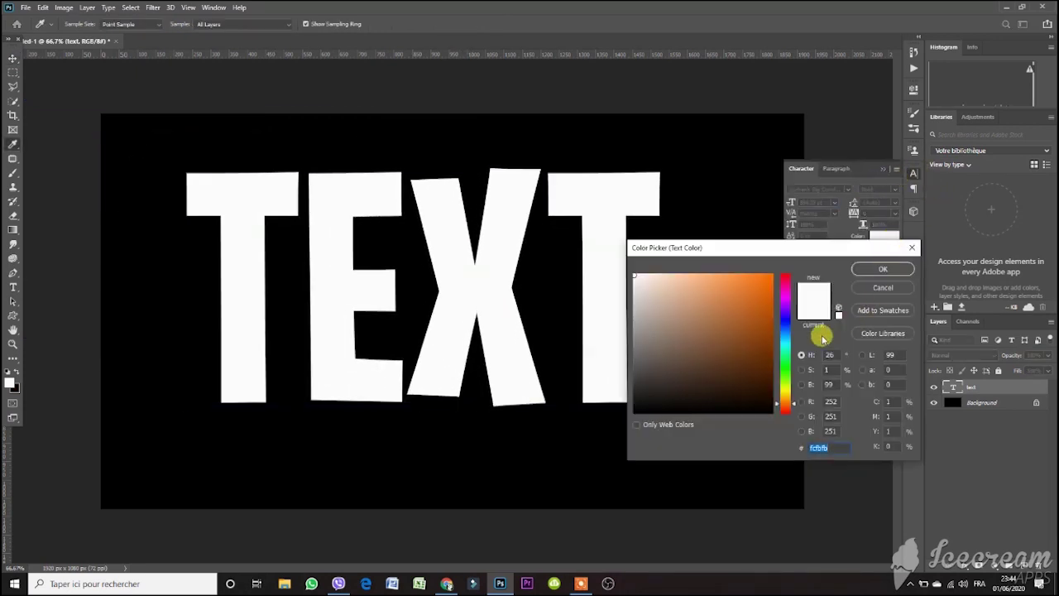
click(770, 282)
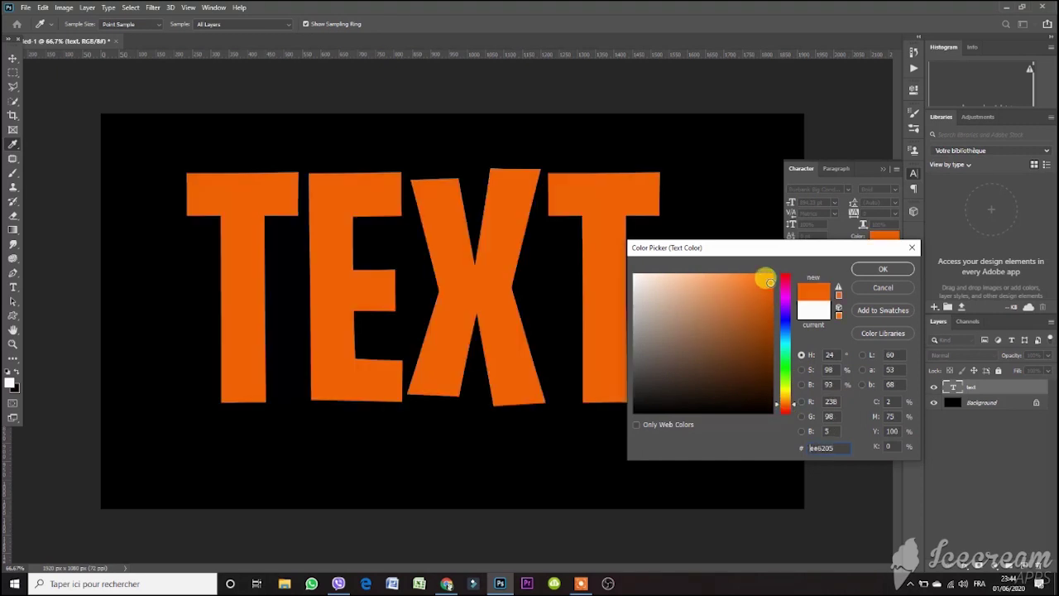
click(884, 269)
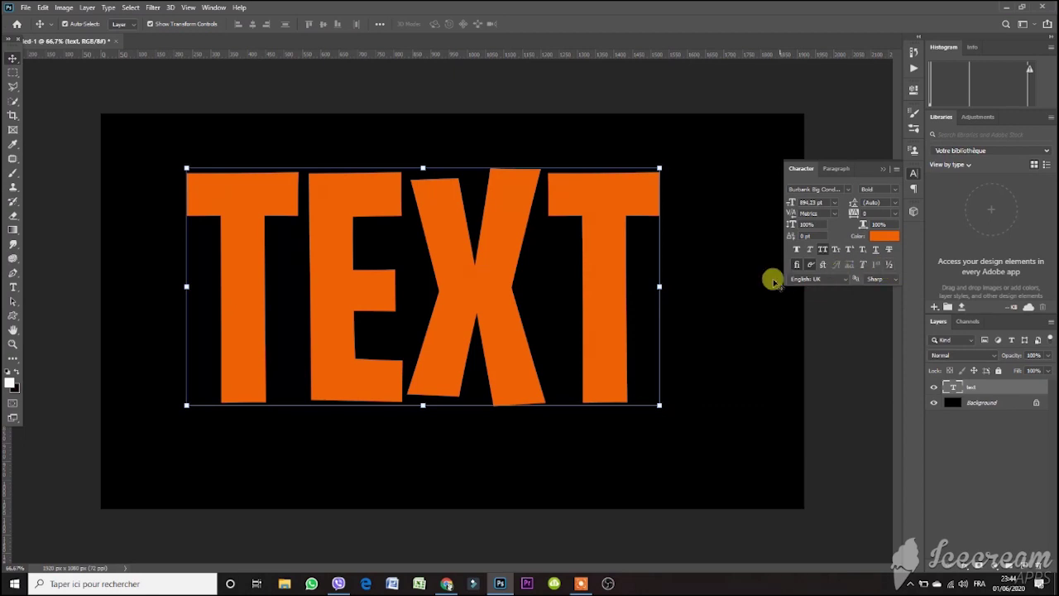
click(882, 169)
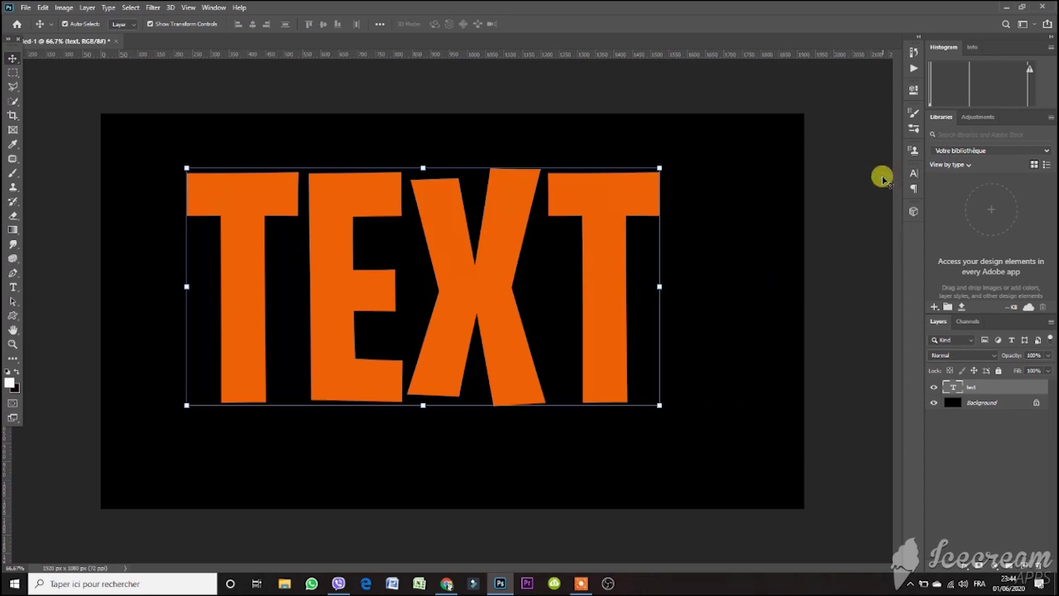
Add a new empty layer above the text layer and clip it to the text.
click(1025, 566)
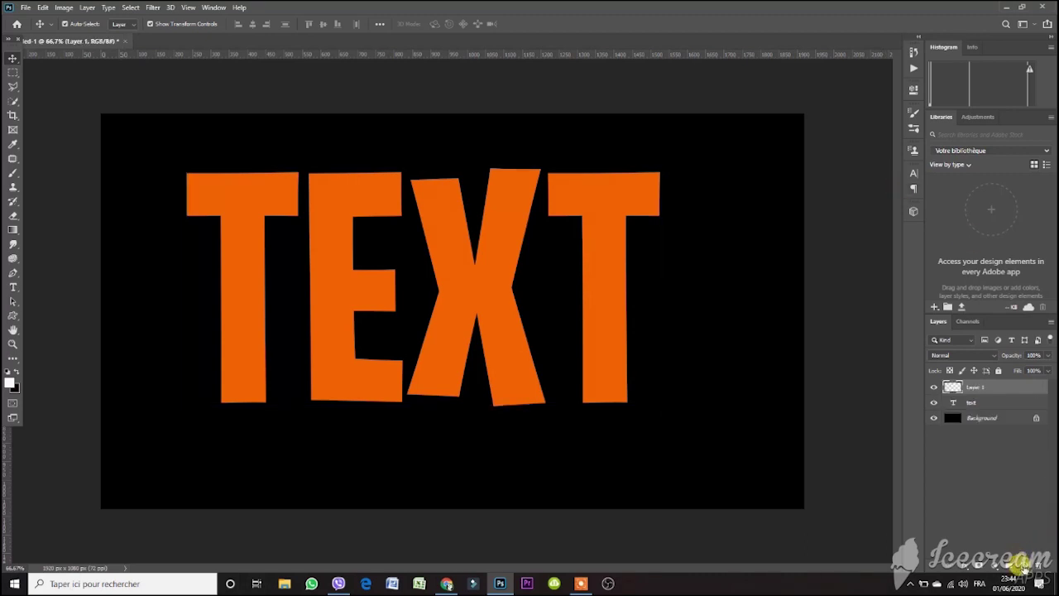
right_click(986, 390)
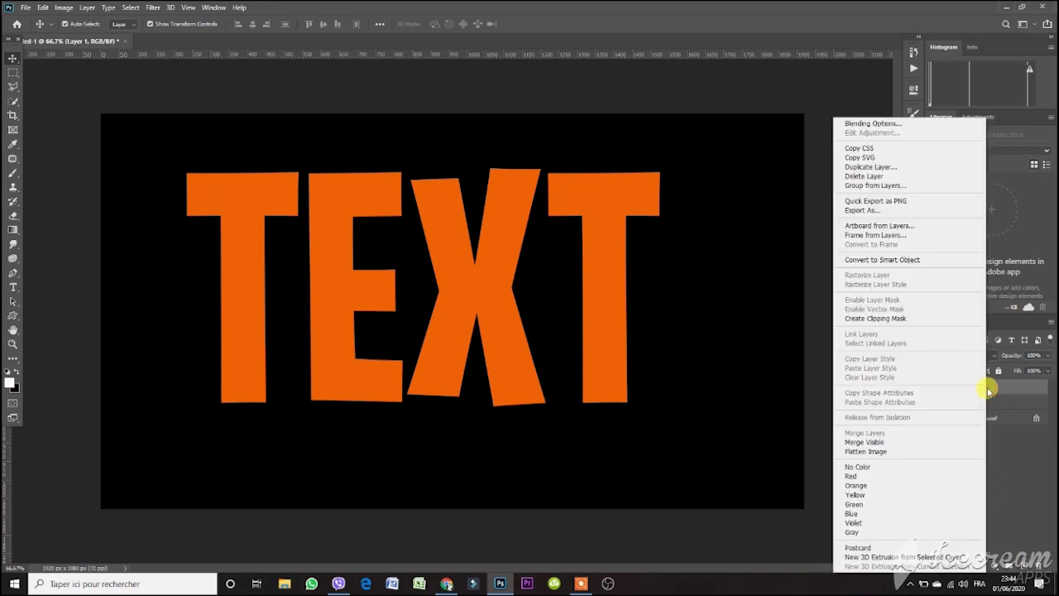
click(898, 318)
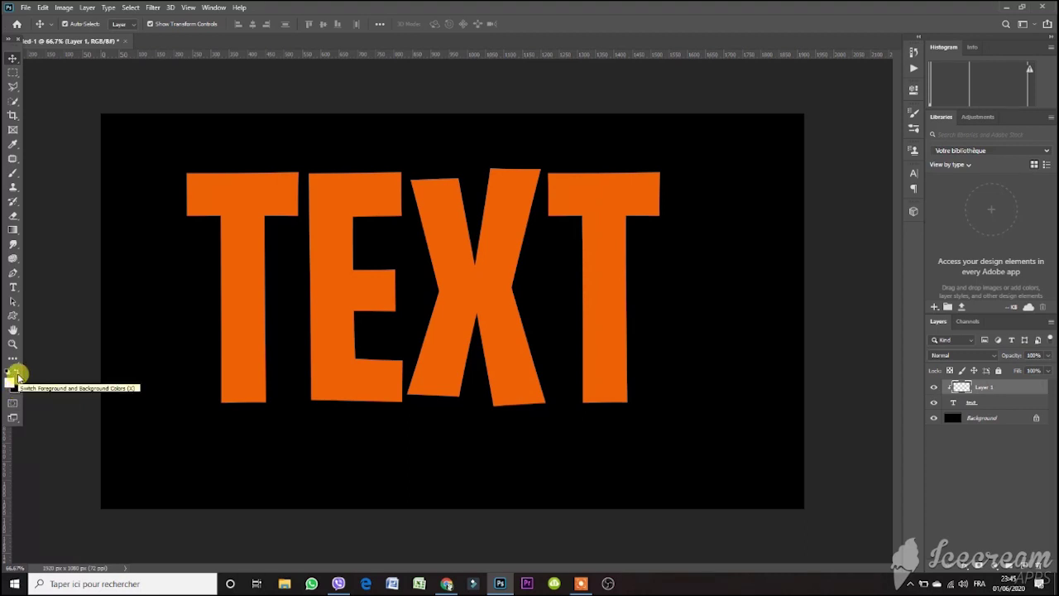
Paint black with the soft Brush tool across the lower part of the letters on the clipped layer.
click(9, 371)
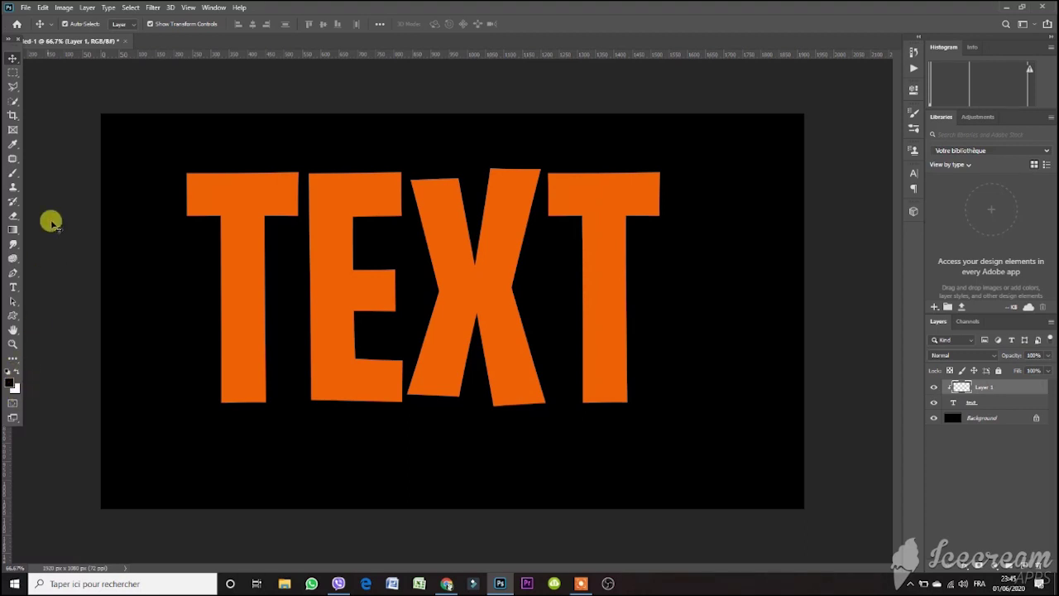
click(16, 173)
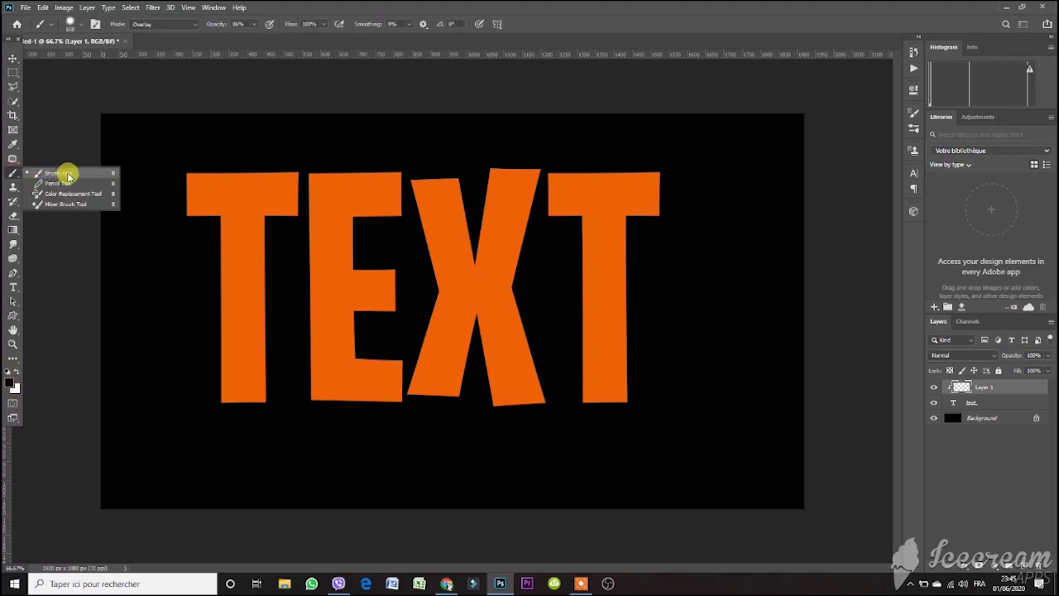
click(66, 173)
mouse_move(130, 375)
mouse_down()
mouse_move(52, 367)
mouse_move(295, 386)
mouse_move(543, 334)
mouse_move(334, 394)
mouse_move(144, 409)
mouse_move(225, 372)
mouse_move(282, 397)
mouse_move(507, 377)
mouse_move(134, 362)
mouse_move(574, 357)
mouse_move(334, 374)
mouse_move(116, 323)
mouse_move(248, 348)
mouse_up()
Paint white with the soft brush across the upper part of the letters on the clipped layer.
click(19, 370)
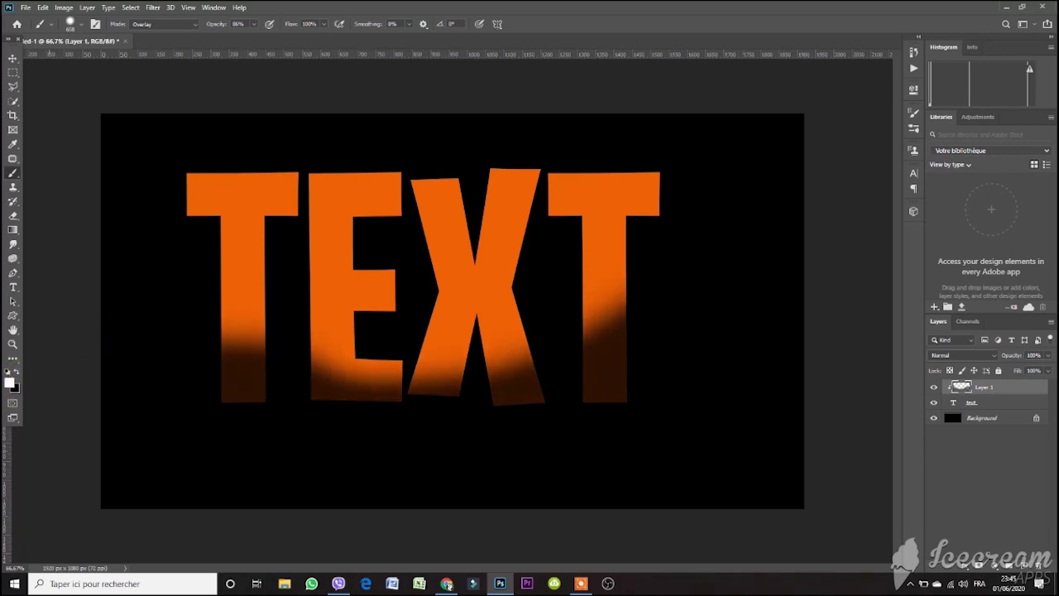
drag(247, 81, 575, 39)
drag(677, 133, 157, 123)
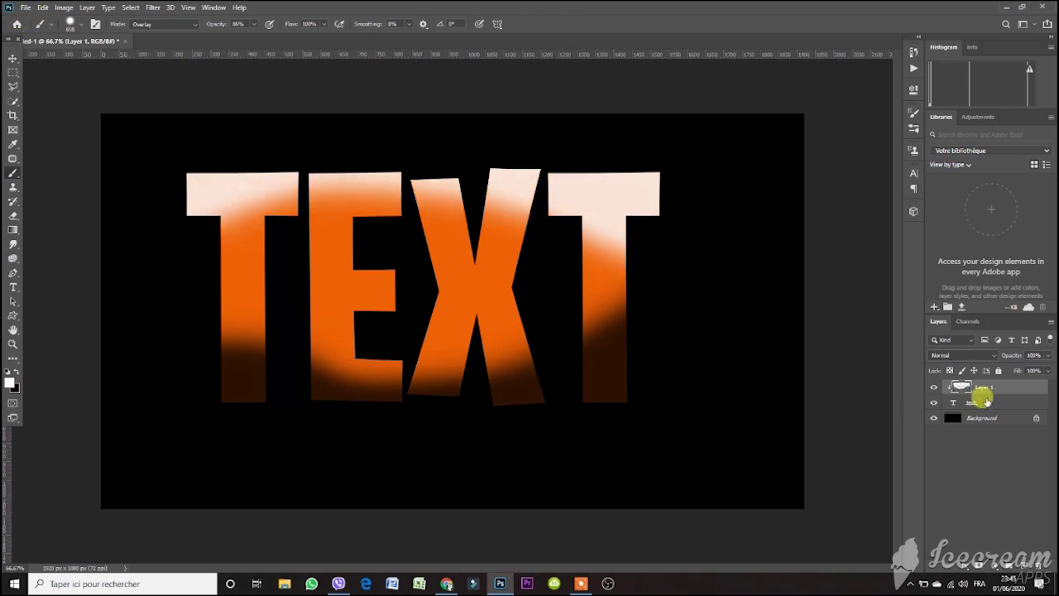
Set the clipped paint layer's blend mode to Overlay and its opacity to 47%.
click(988, 355)
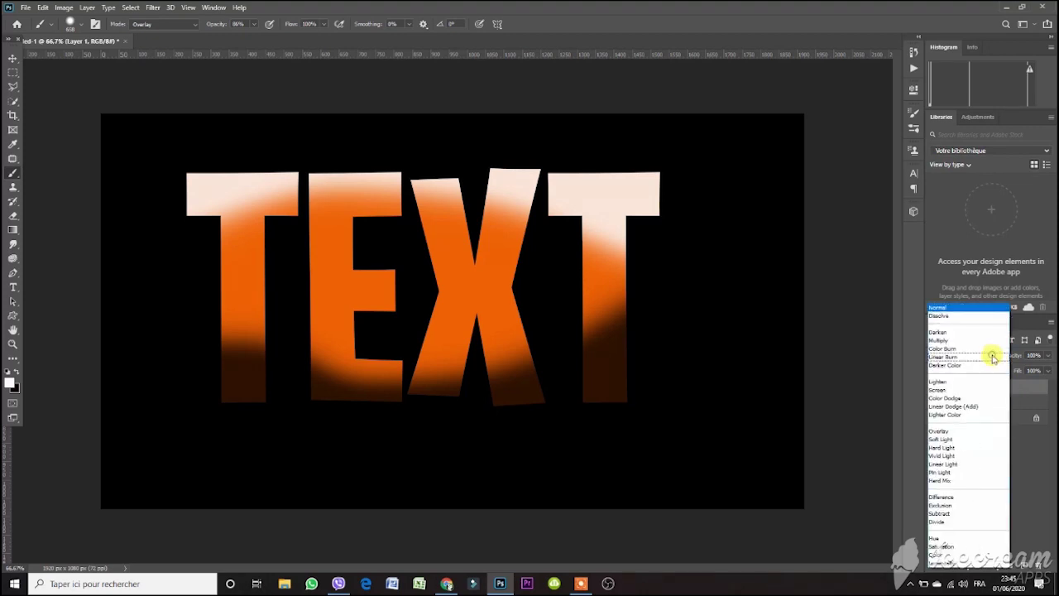
click(944, 432)
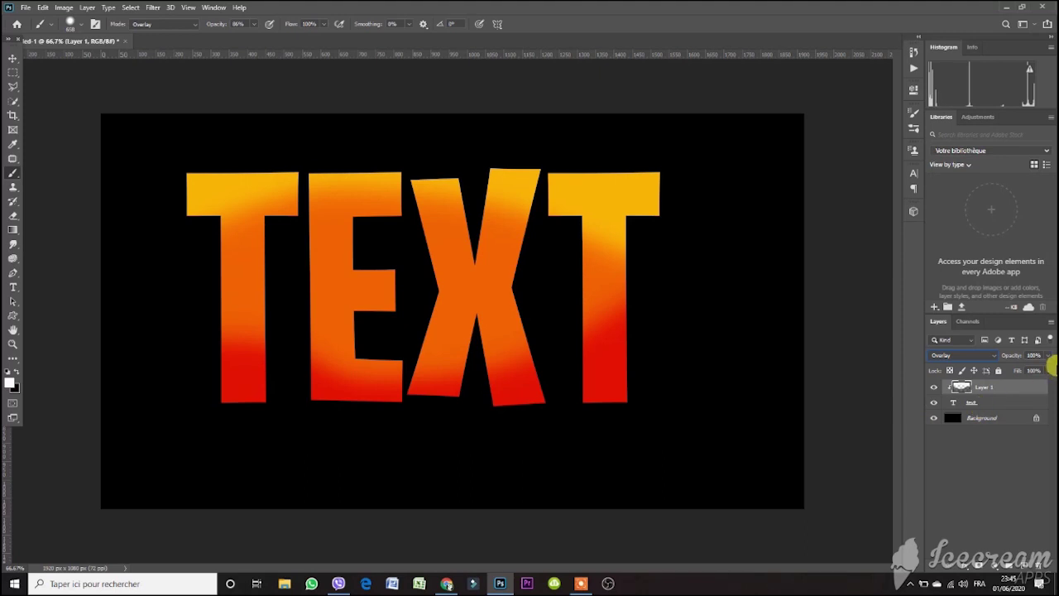
click(1049, 356)
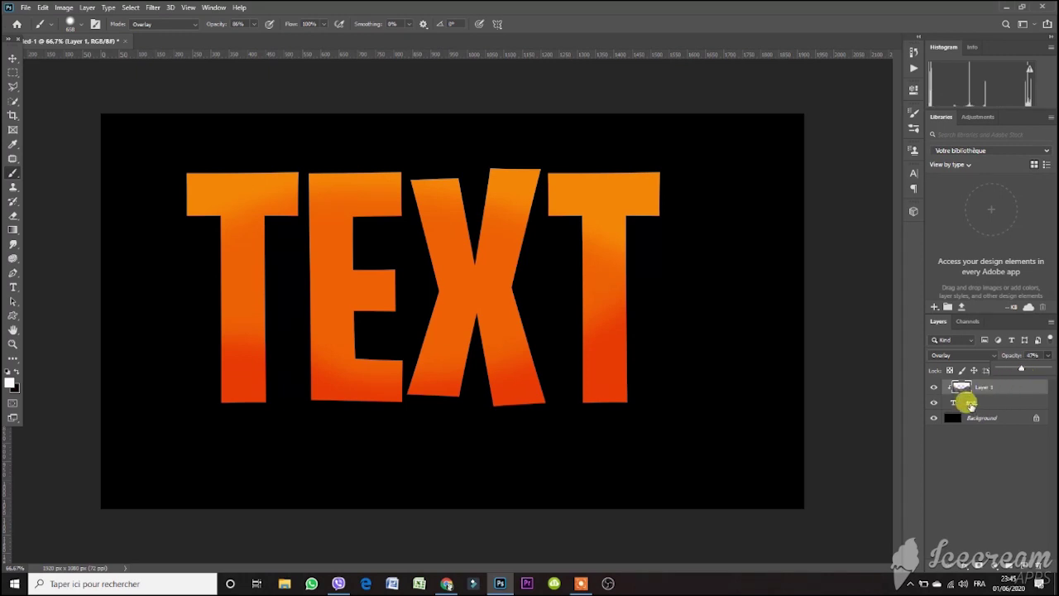
Open the text layer's blending options and enable the Bevel & Emboss effect.
click(970, 403)
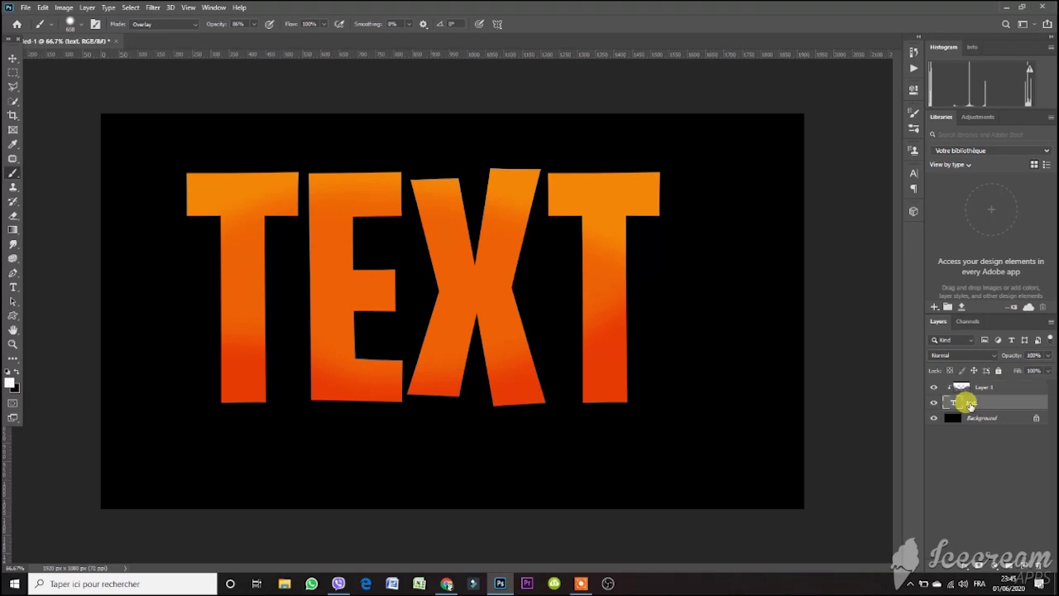
right_click(970, 403)
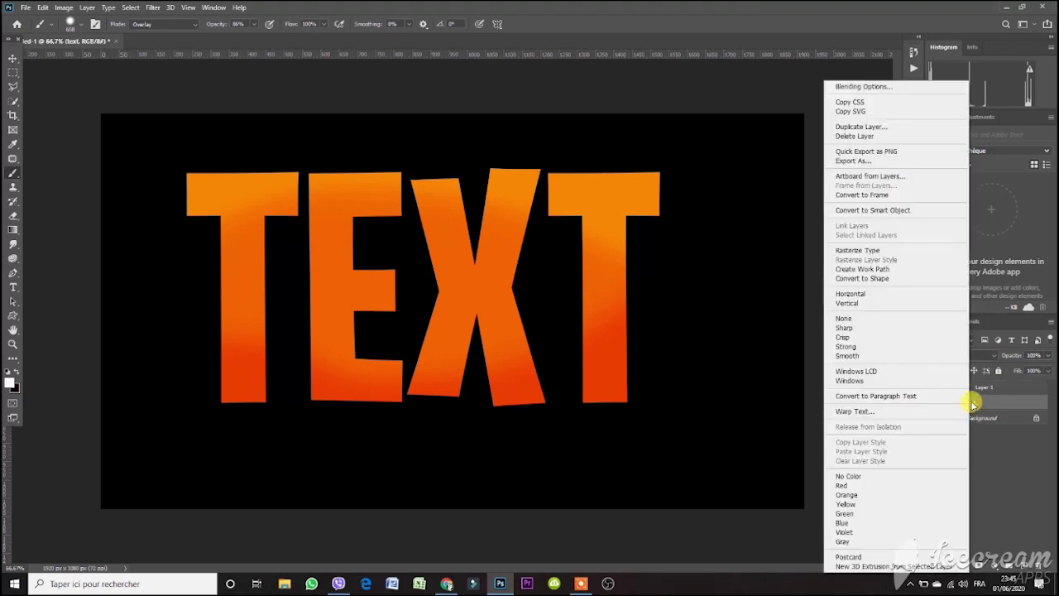
click(843, 87)
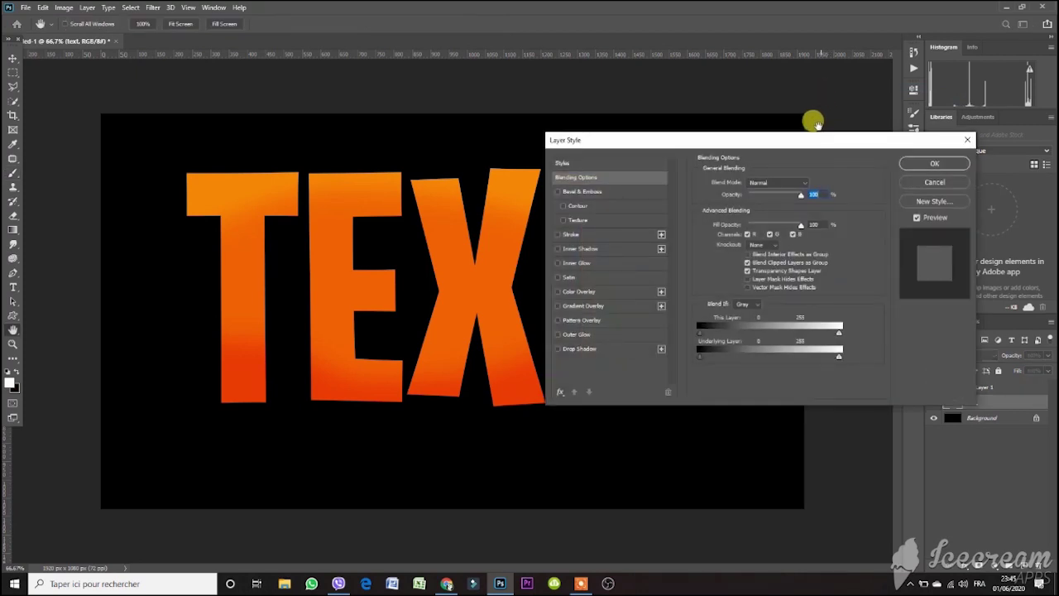
drag(797, 141, 965, 166)
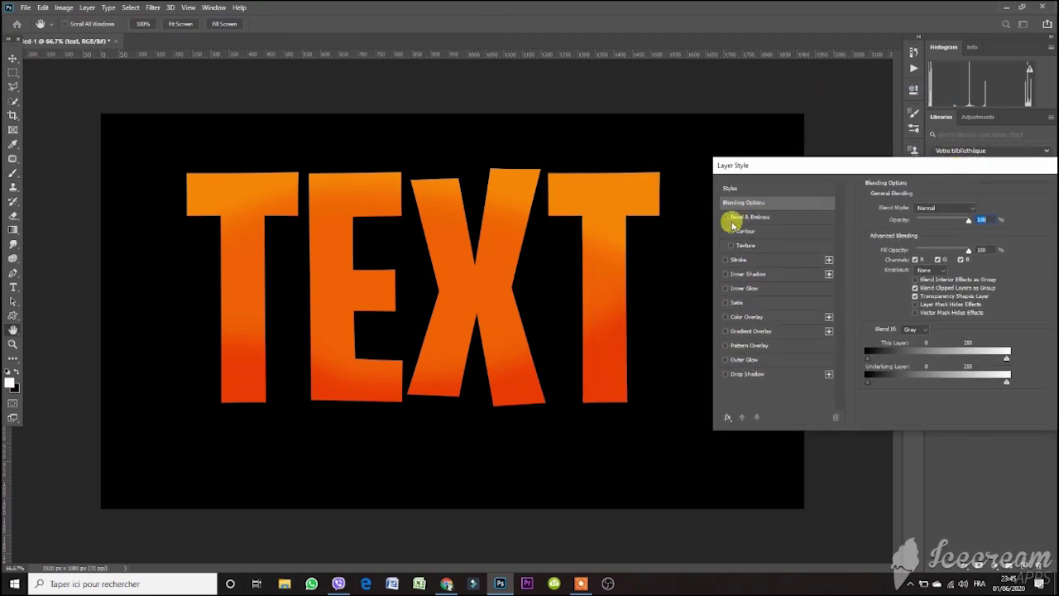
click(726, 217)
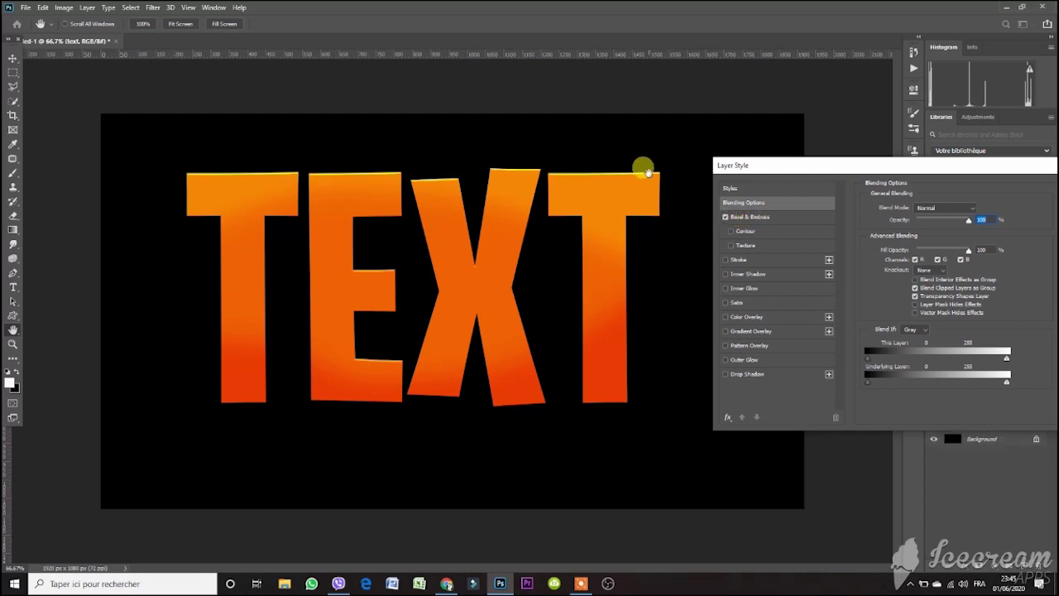
Compare the text with and without the Bevel & Emboss effect, leaving the effect enabled.
click(726, 217)
click(726, 217)
click(726, 217)
click(726, 217)
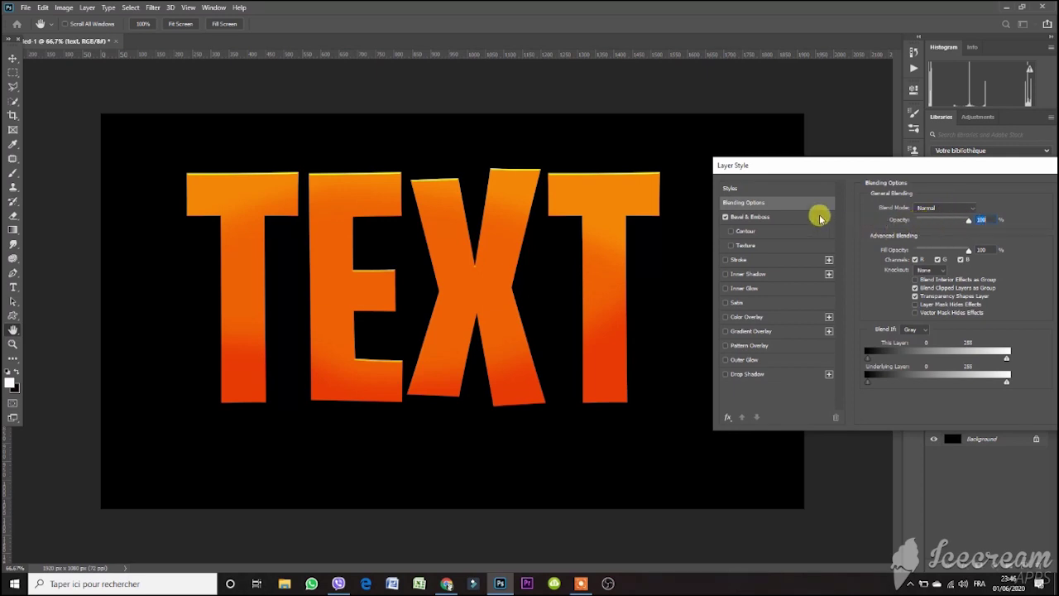
Apply the Bevel & Emboss settings: Inner Bevel, Chisel Hard, depth 1000%, size 3 px, white Overlay highlight at 100%, shadow opacity 0%.
click(757, 218)
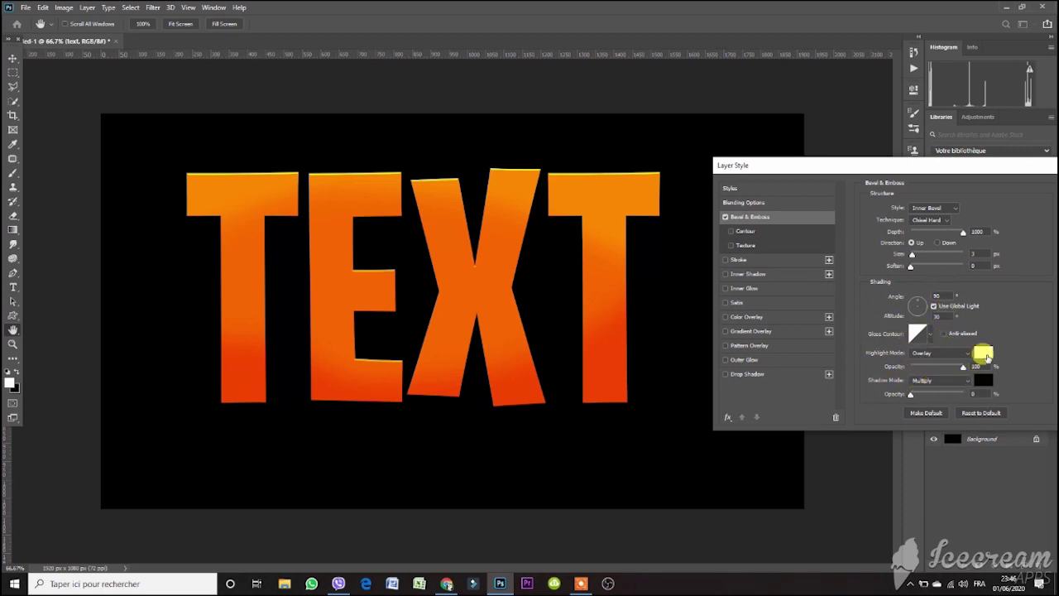
drag(910, 168, 441, 170)
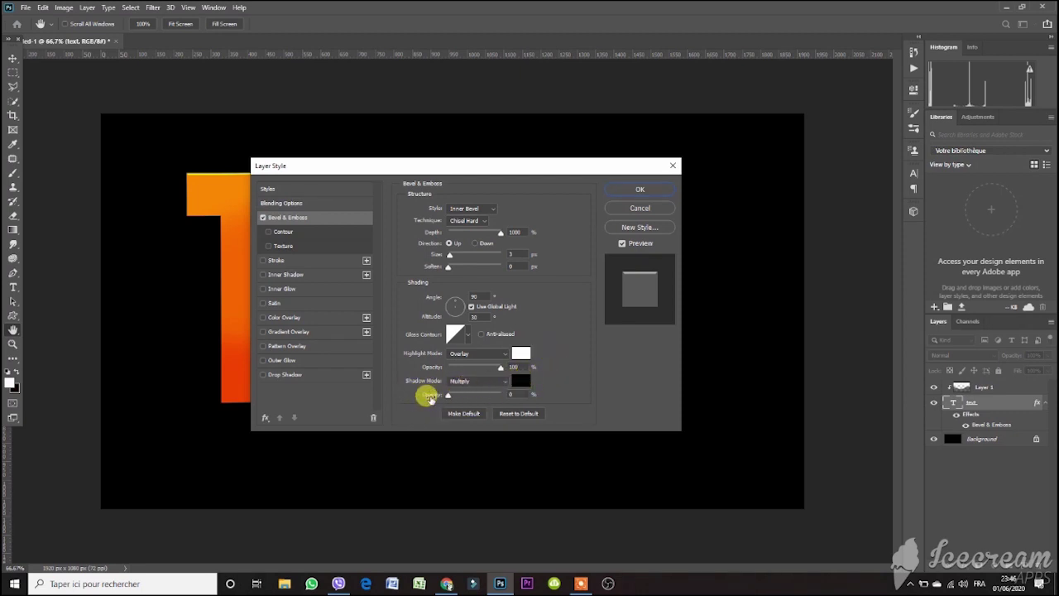
click(643, 189)
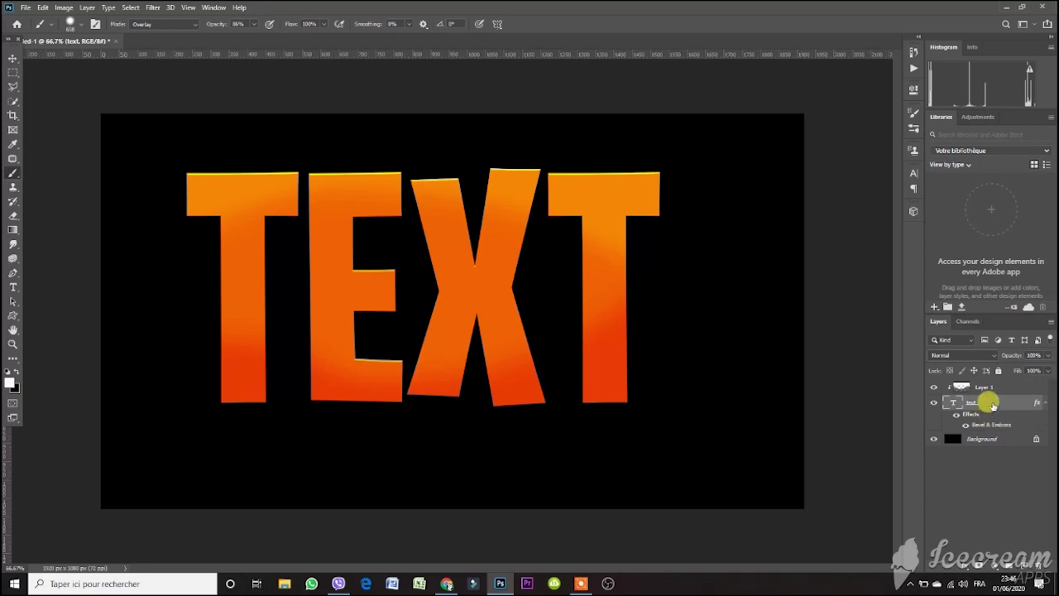
Duplicate the text layer and clear the layer style from the original text layer beneath the copy.
key(ctrl+j)
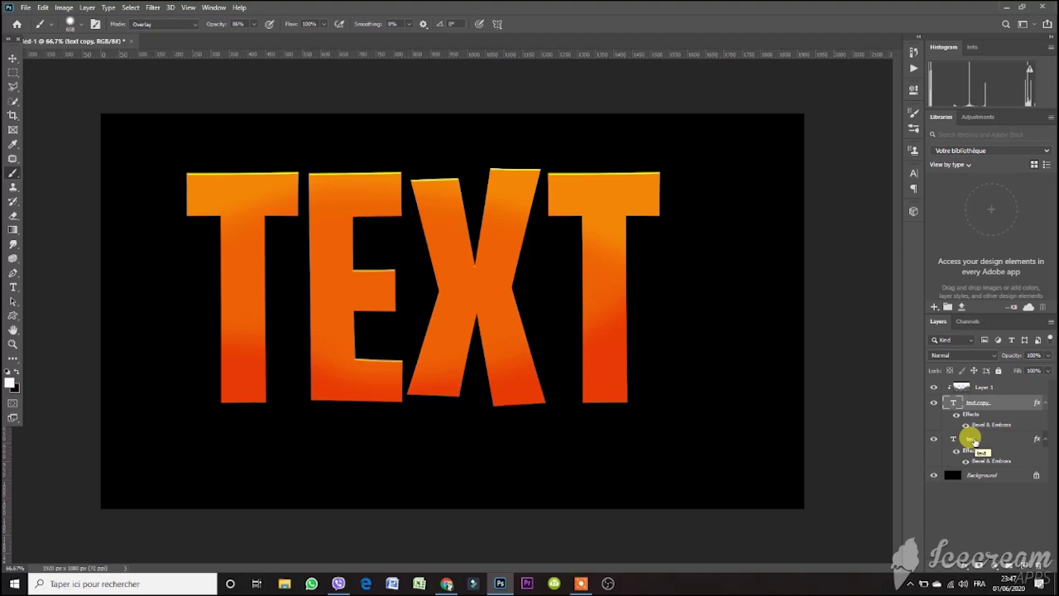
click(973, 440)
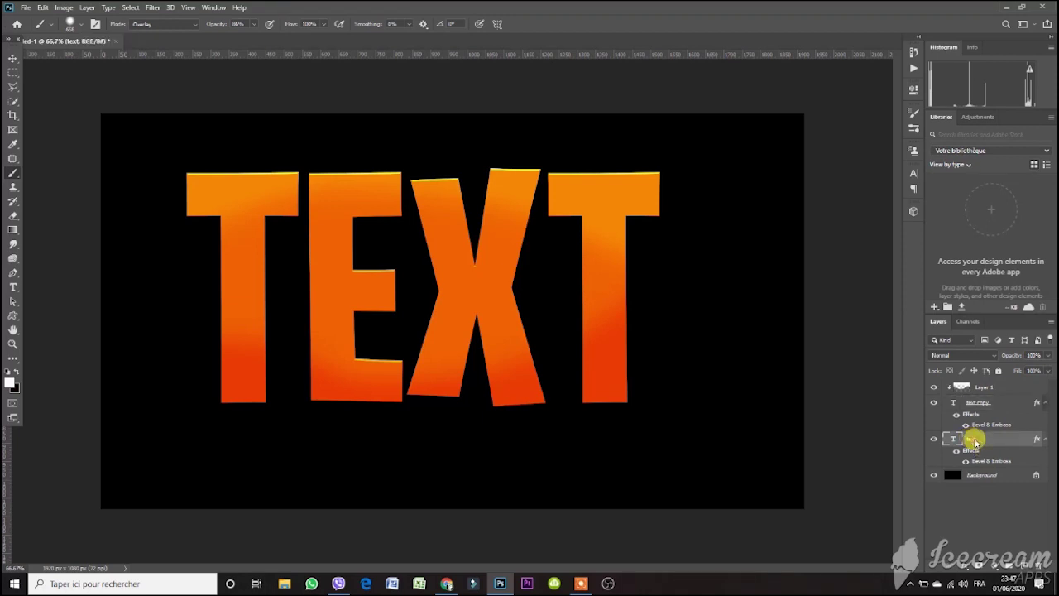
right_click(975, 442)
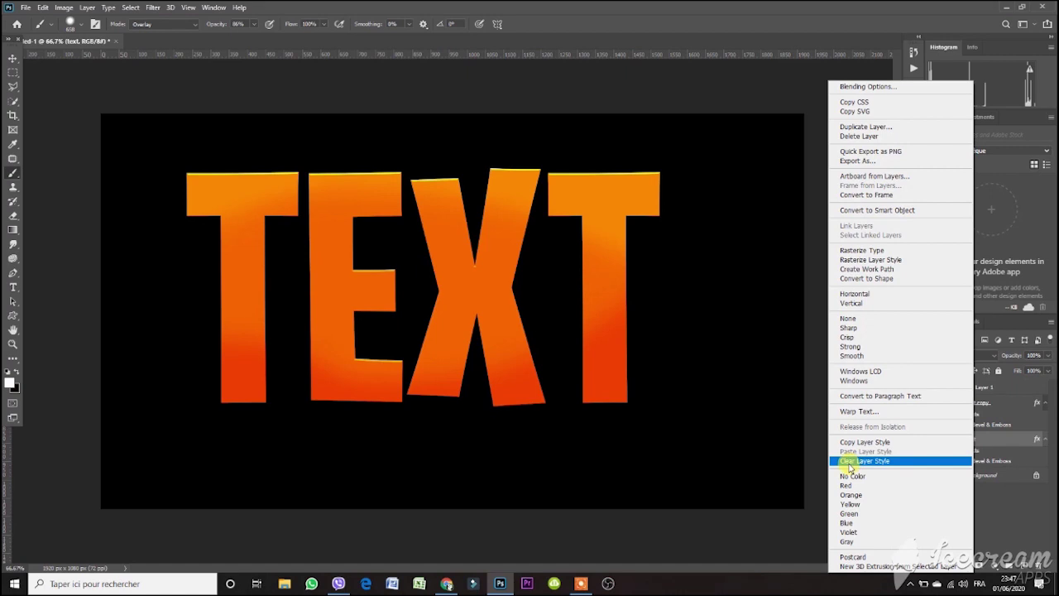
click(878, 462)
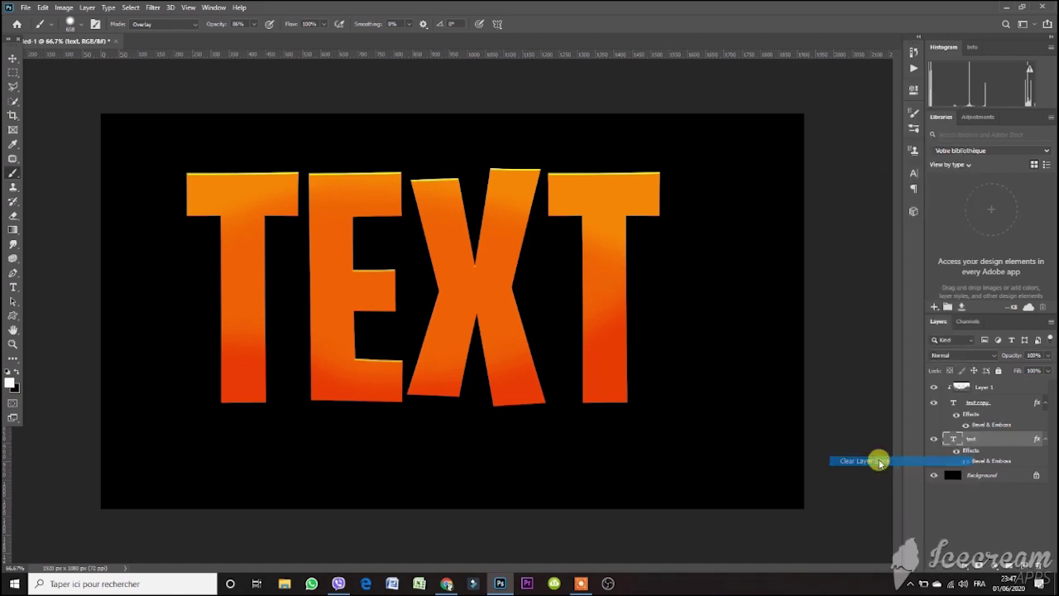
Rasterize the original text layer located directly above the background.
right_click(981, 442)
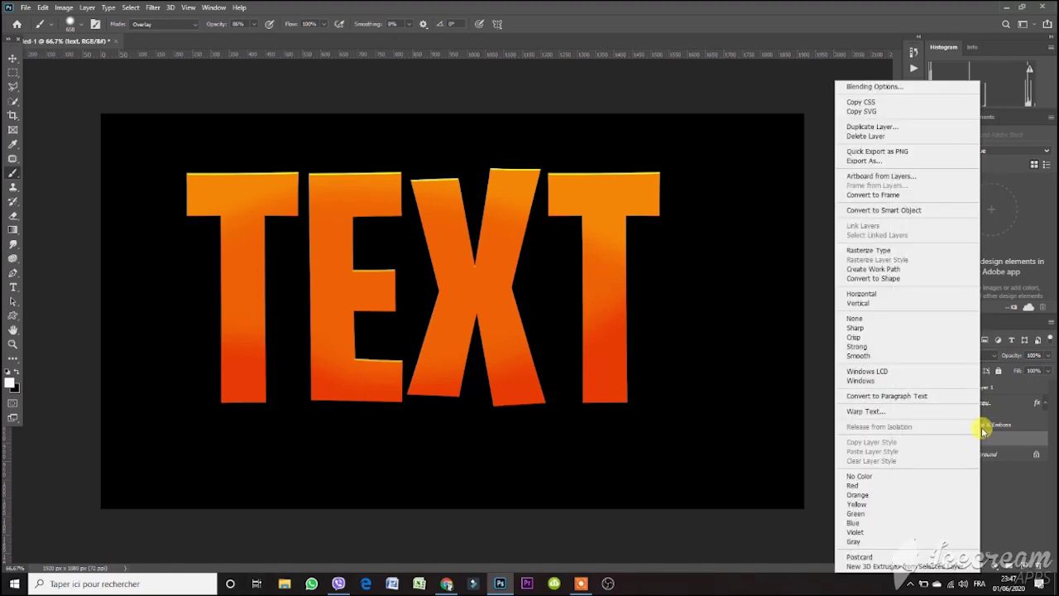
click(876, 251)
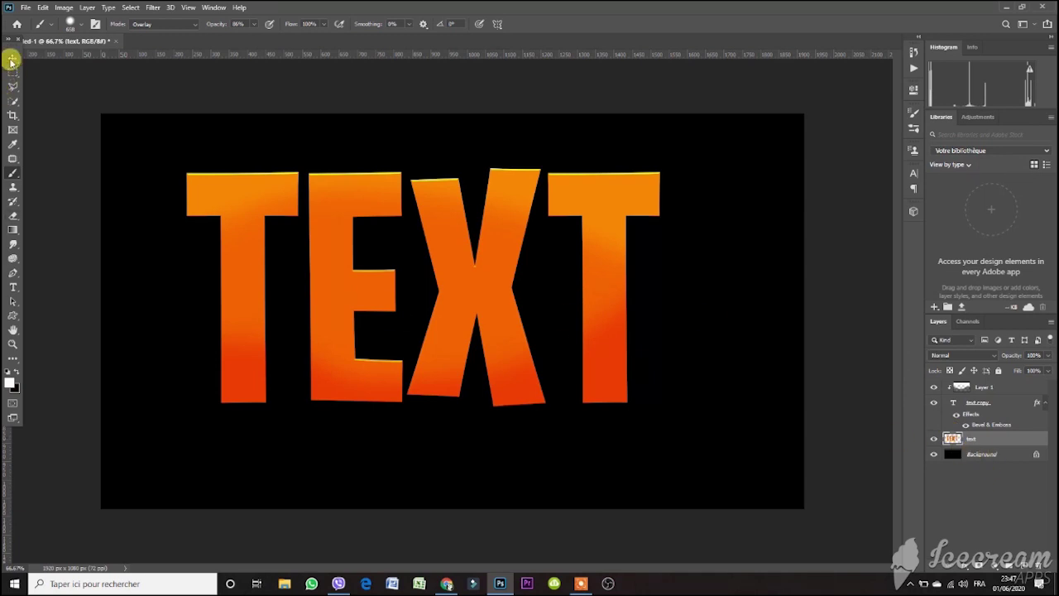
Move the rasterized text layer straight down so it shows as an offset beneath the text copy.
click(12, 59)
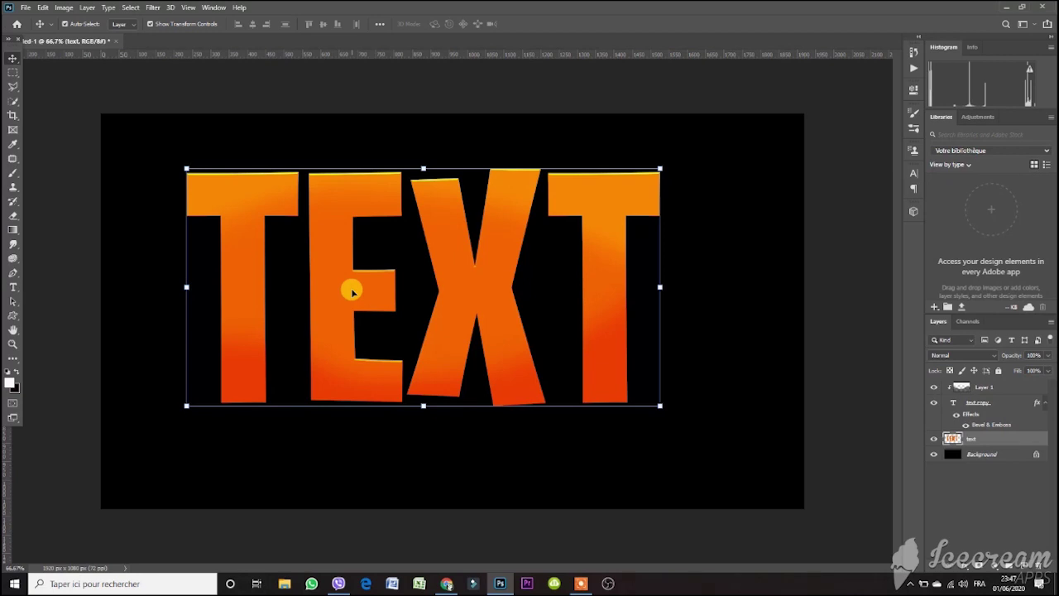
drag(339, 277, 390, 276)
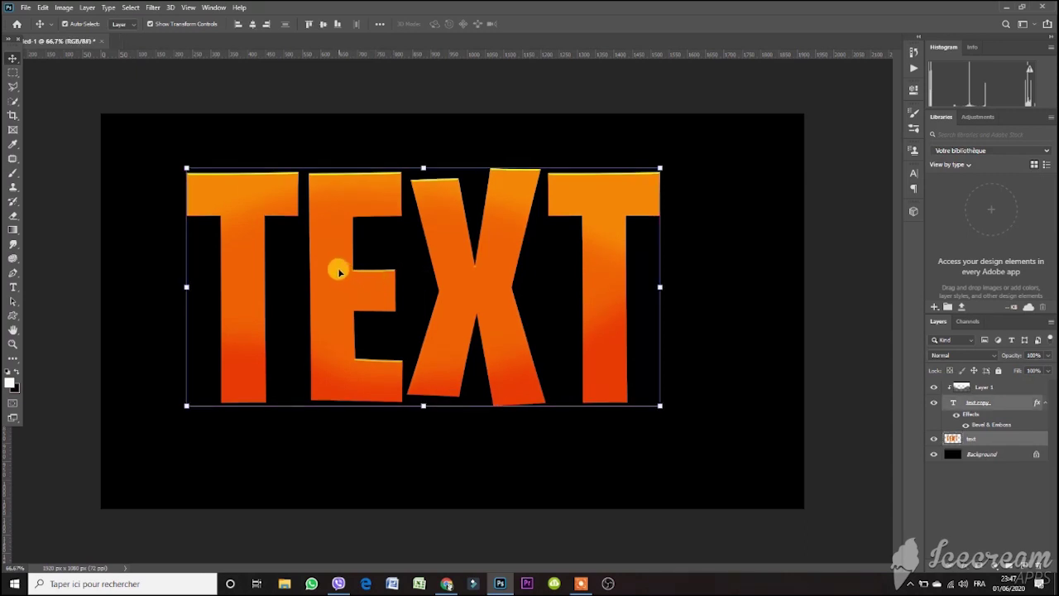
drag(329, 253, 332, 278)
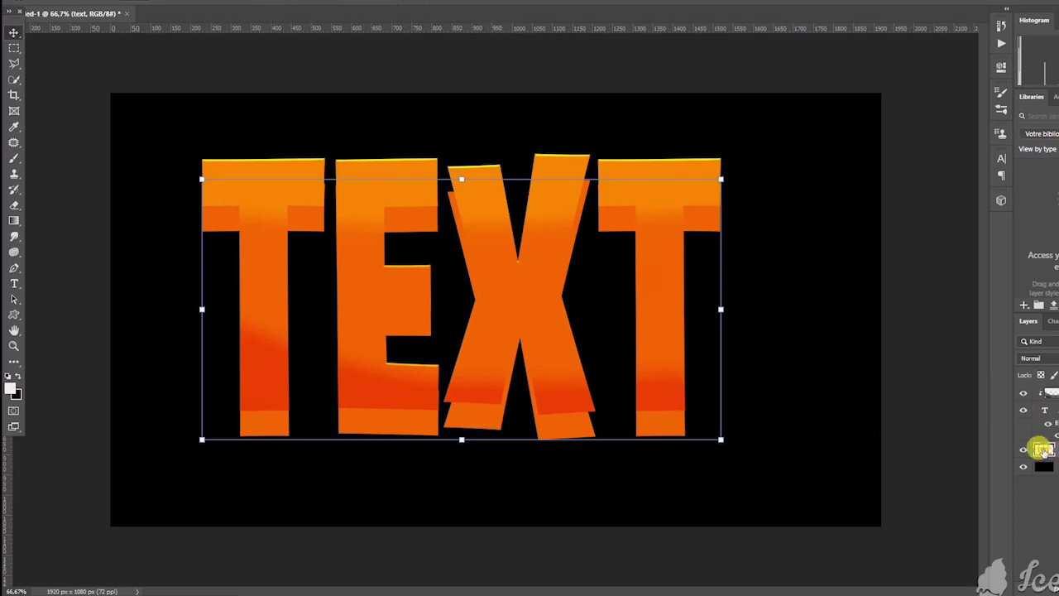
Add a Color Overlay to the rasterized text layer in Normal mode at 100% opacity, using a bright orange with hue 27°.
double_click(1041, 449)
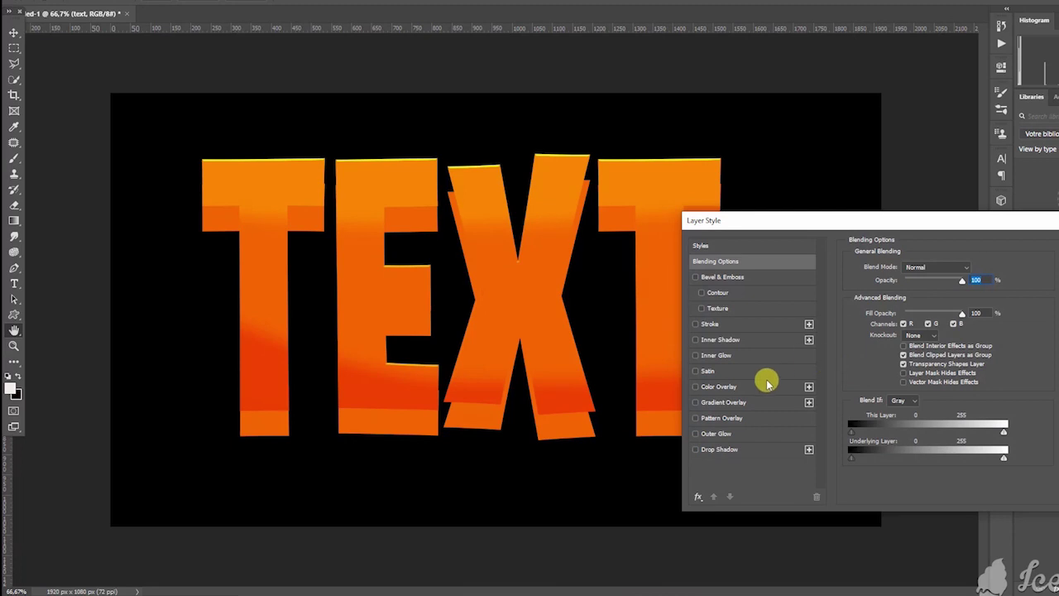
click(740, 387)
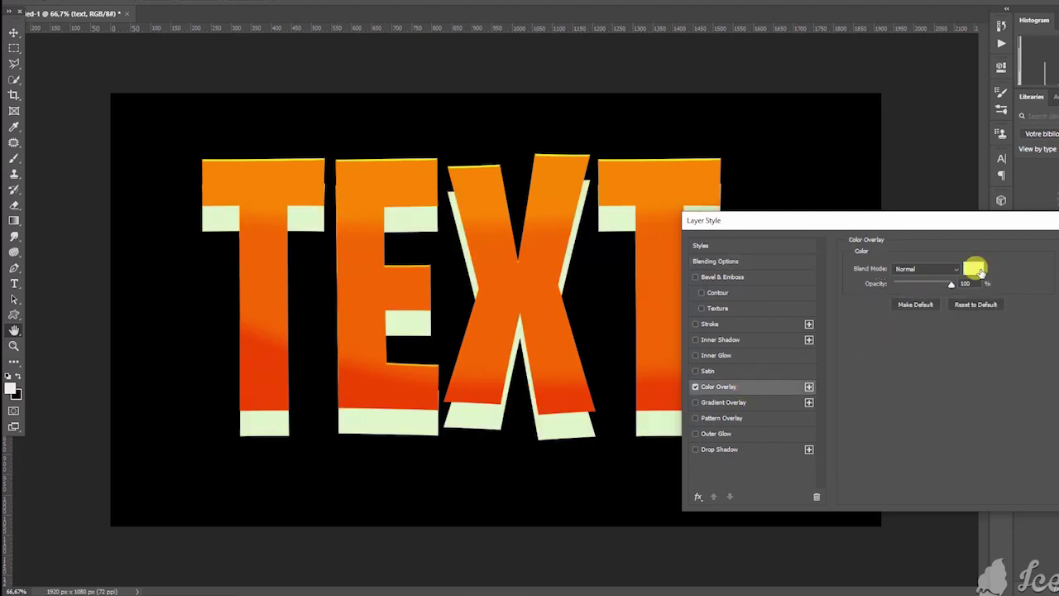
click(973, 268)
click(860, 409)
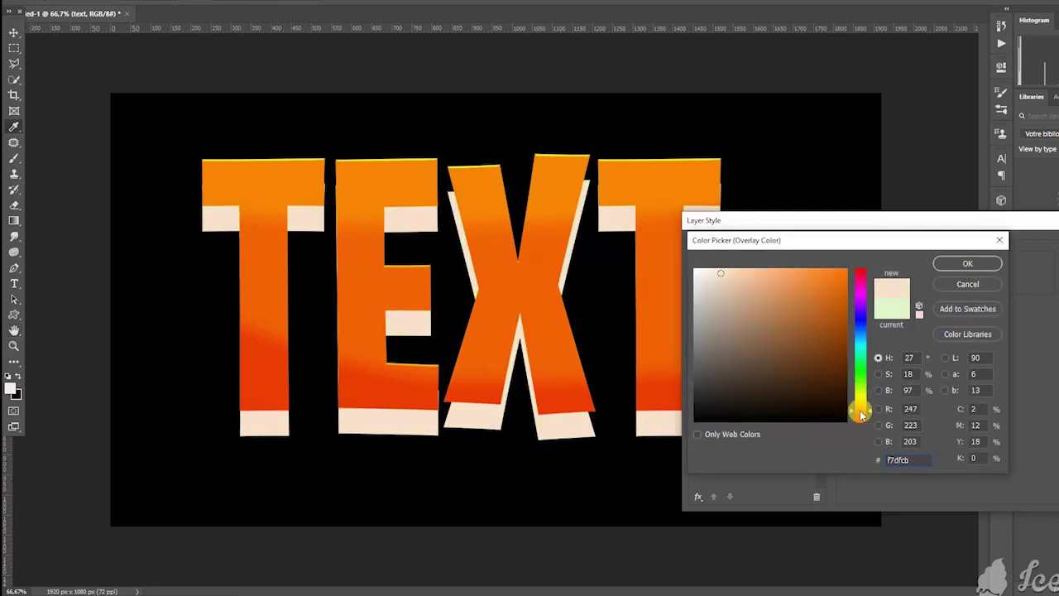
click(837, 335)
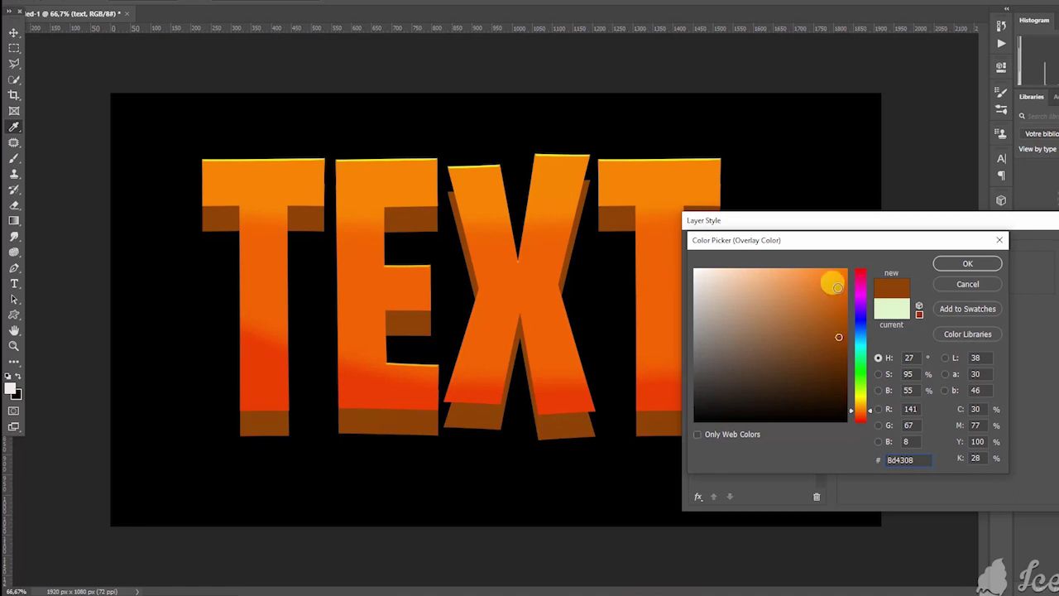
click(833, 281)
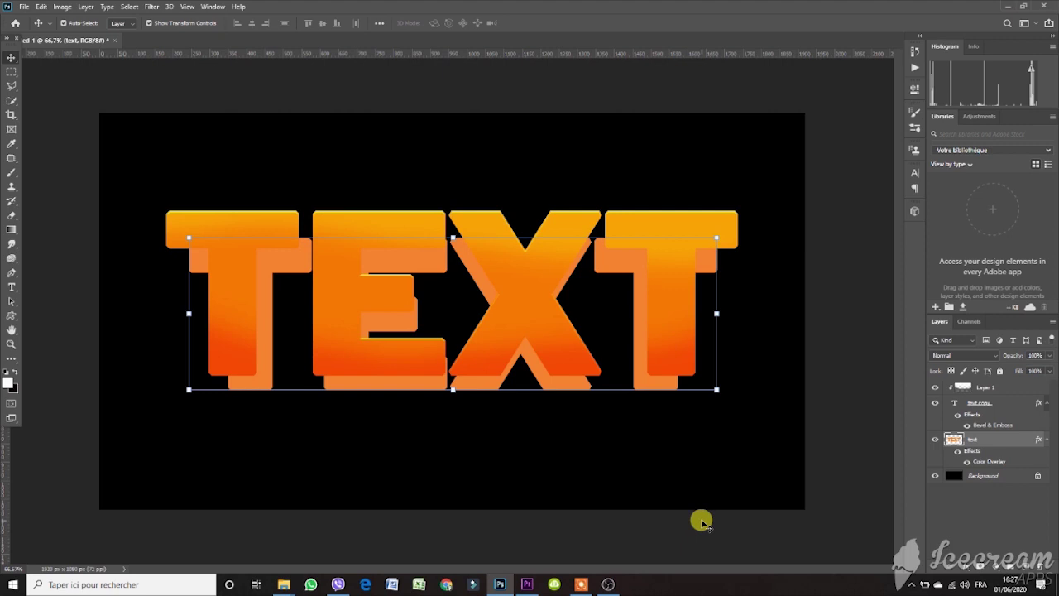
Switch to the Polygonal Lasso tool.
click(13, 87)
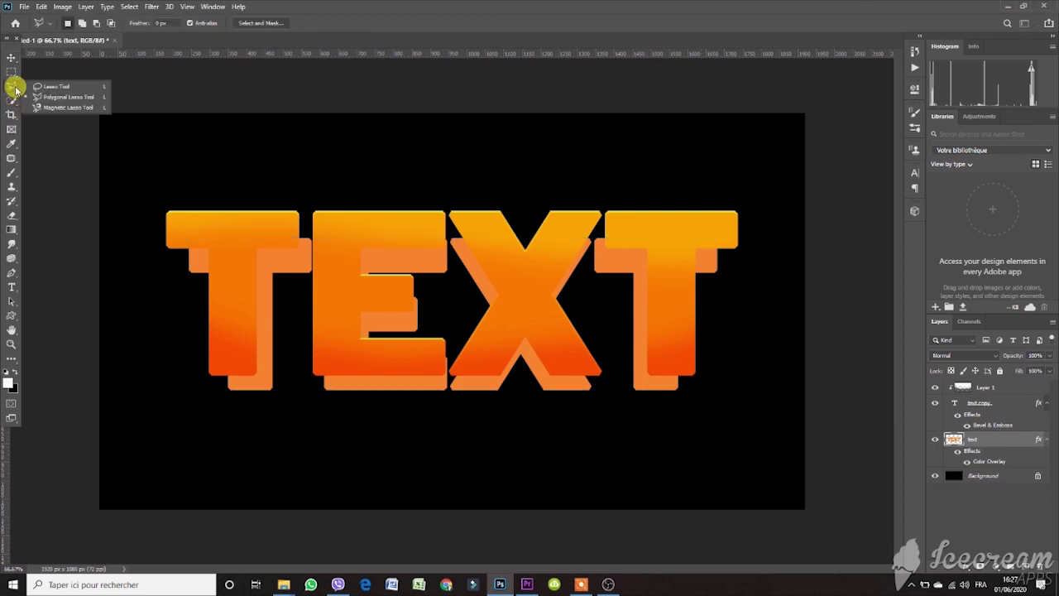
click(67, 98)
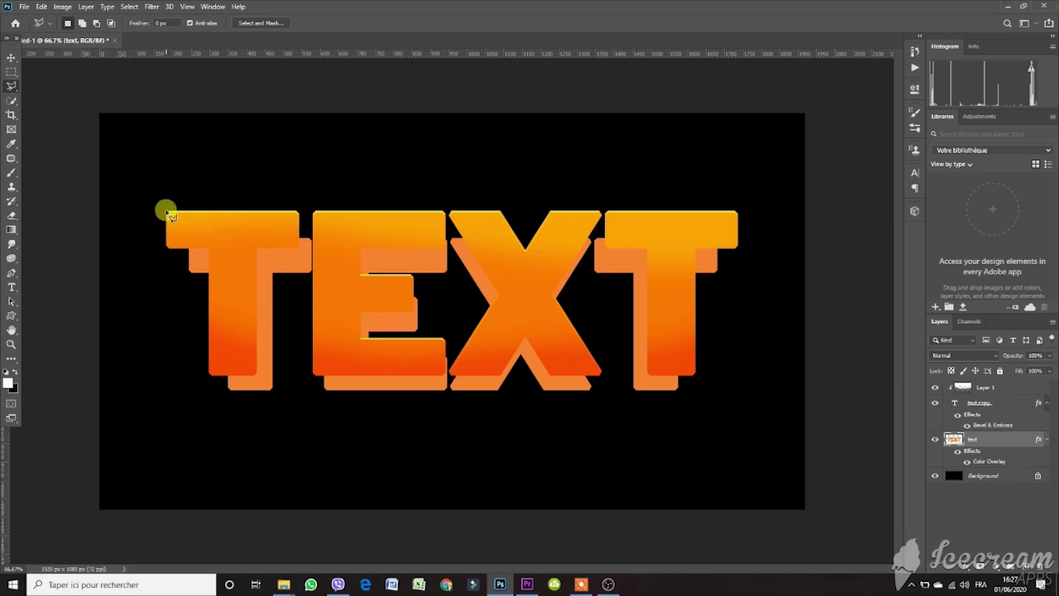
click(167, 243)
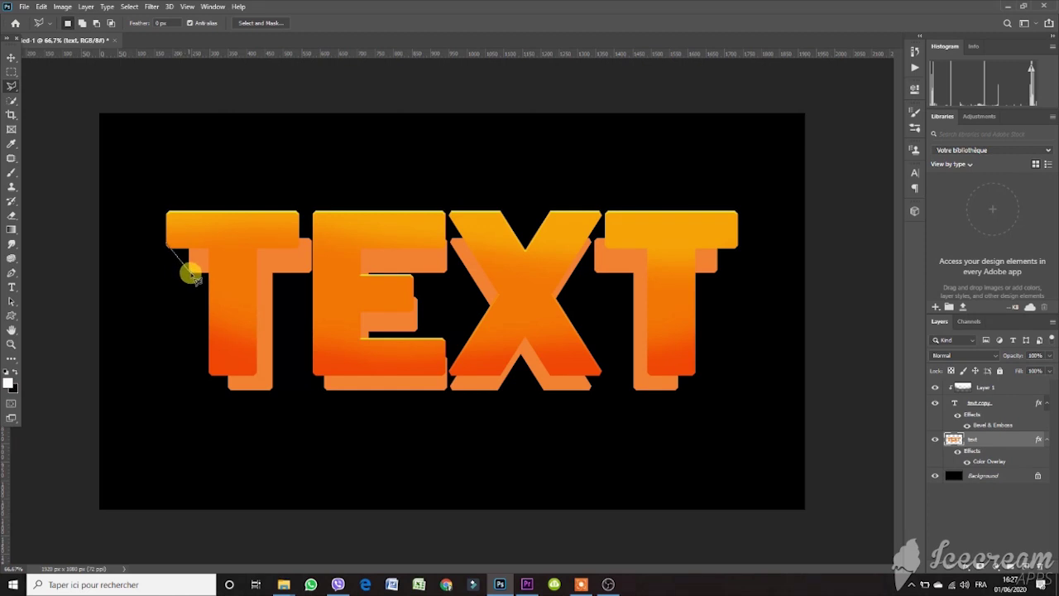
click(189, 272)
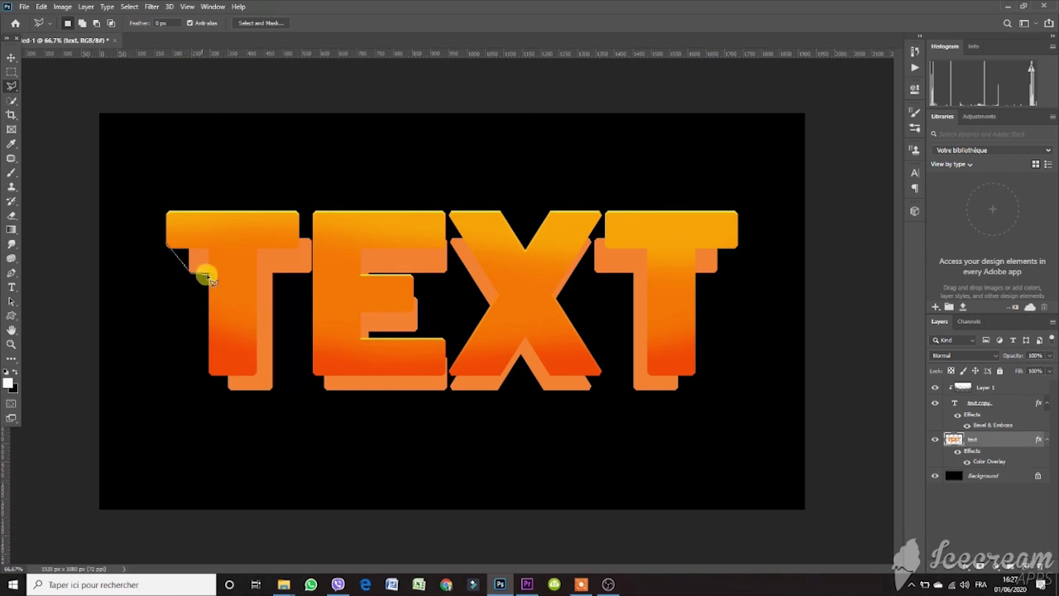
click(210, 245)
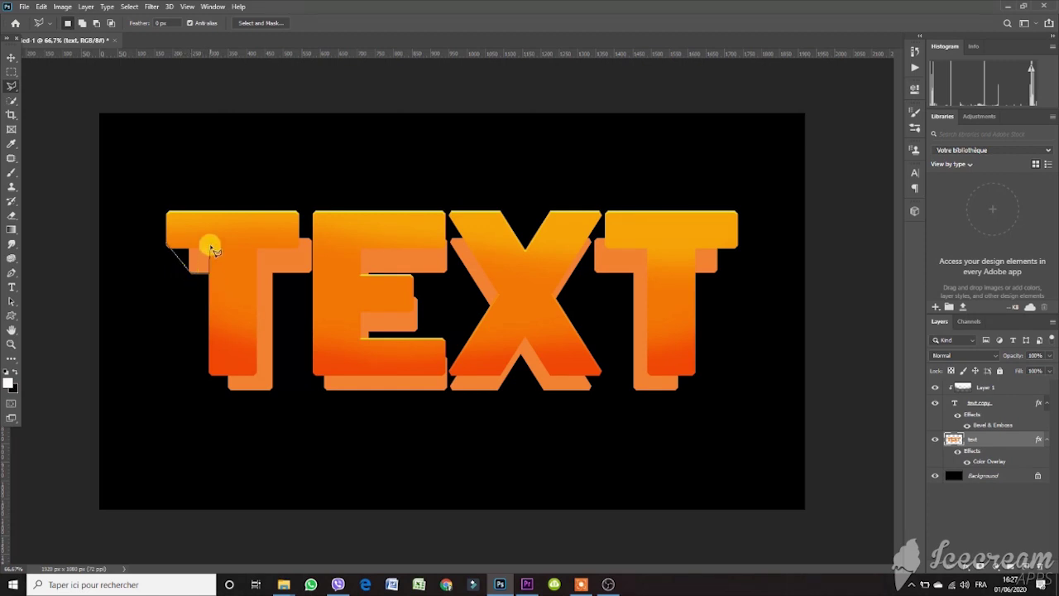
click(168, 245)
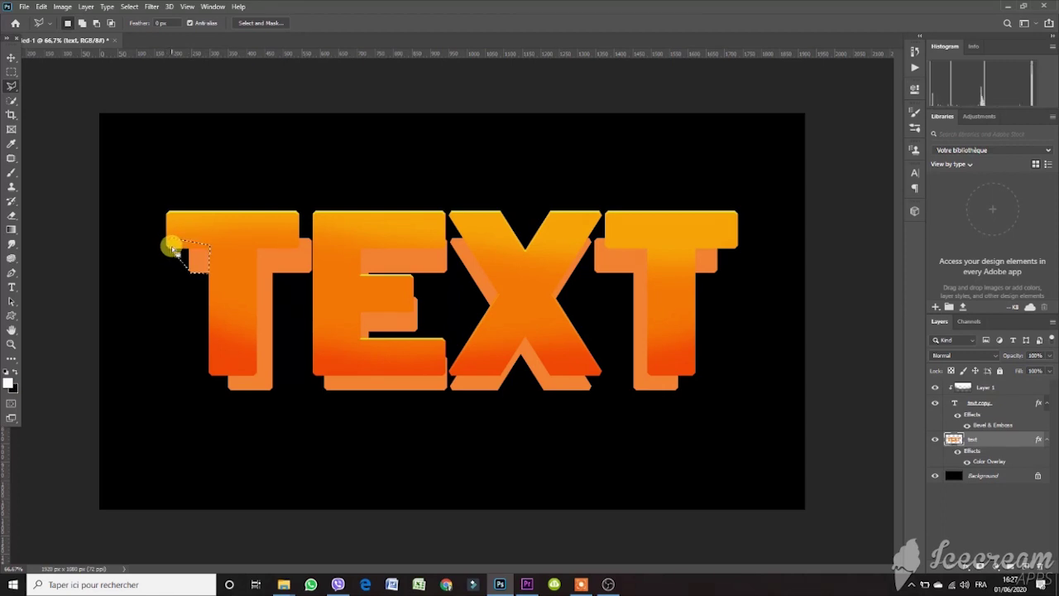
key(alt+BackSpace)
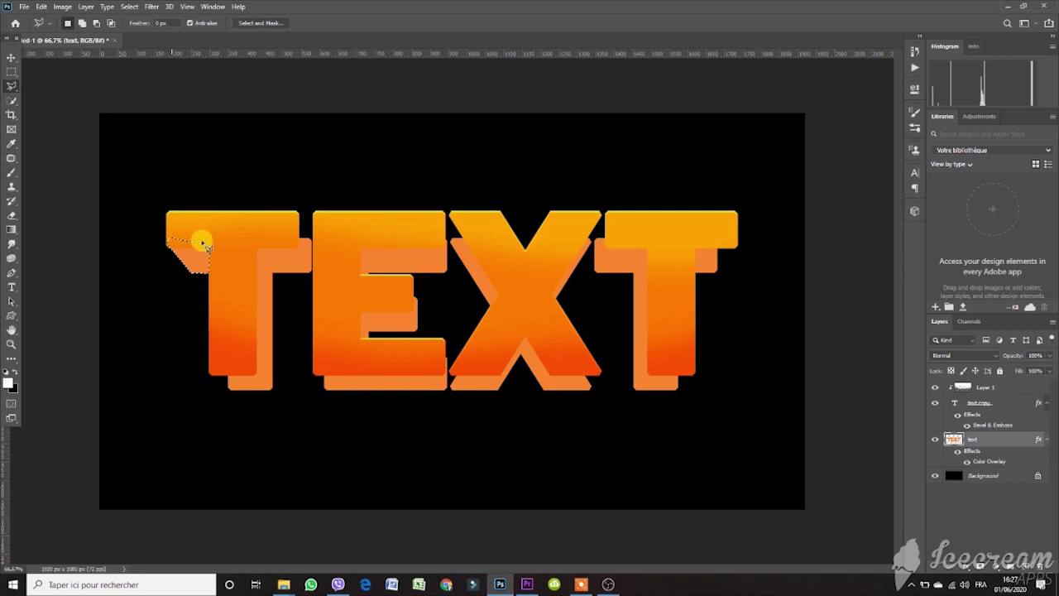
key(ctrl+d)
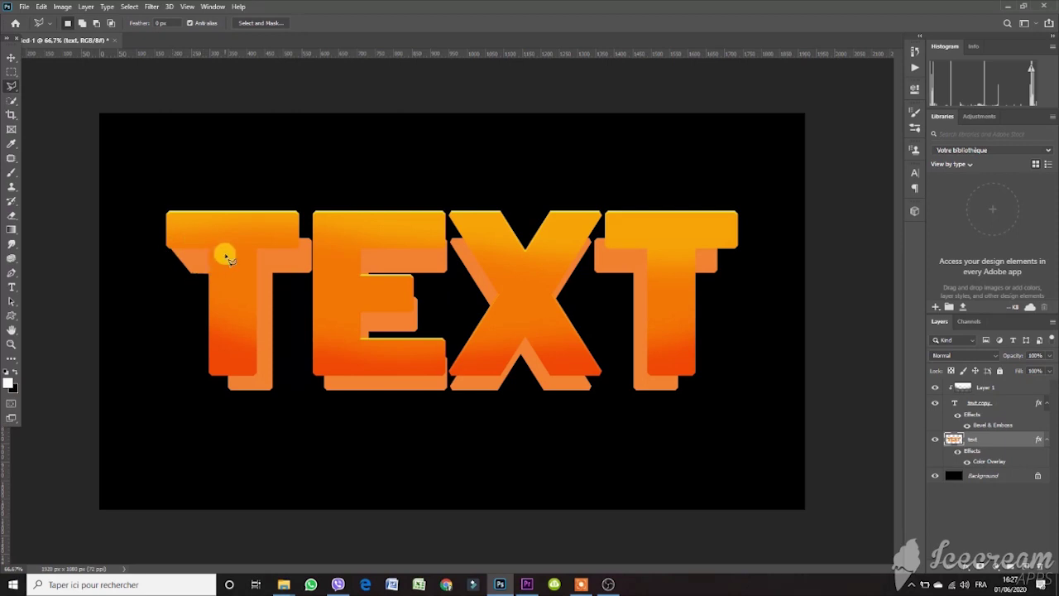
key(ctrl+z)
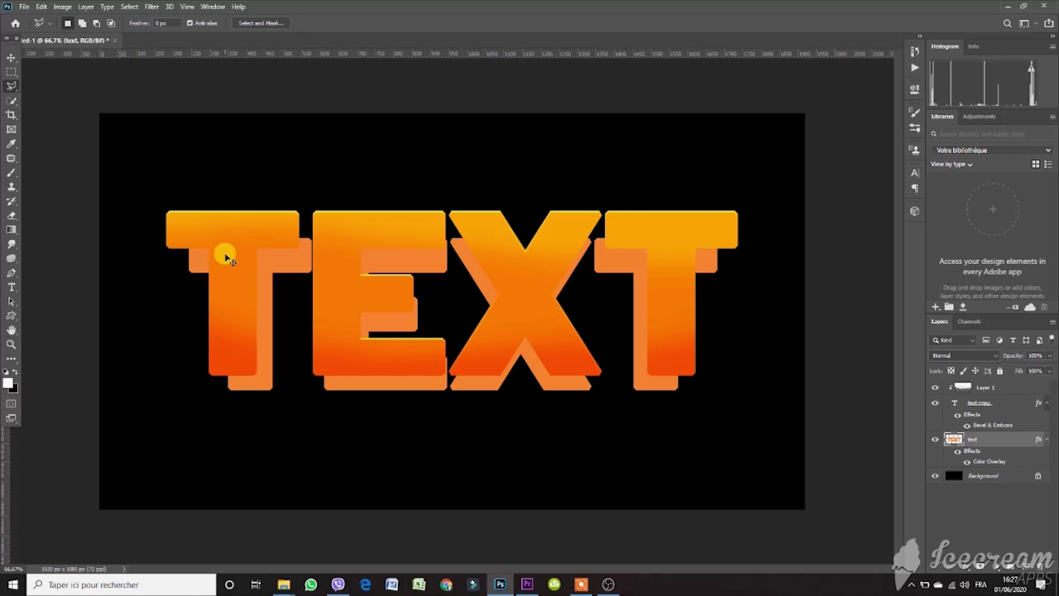
Outline the slanted gap under the first T's left arm, fill it with the foreground colour on the rasterized layer, and deselect.
click(167, 246)
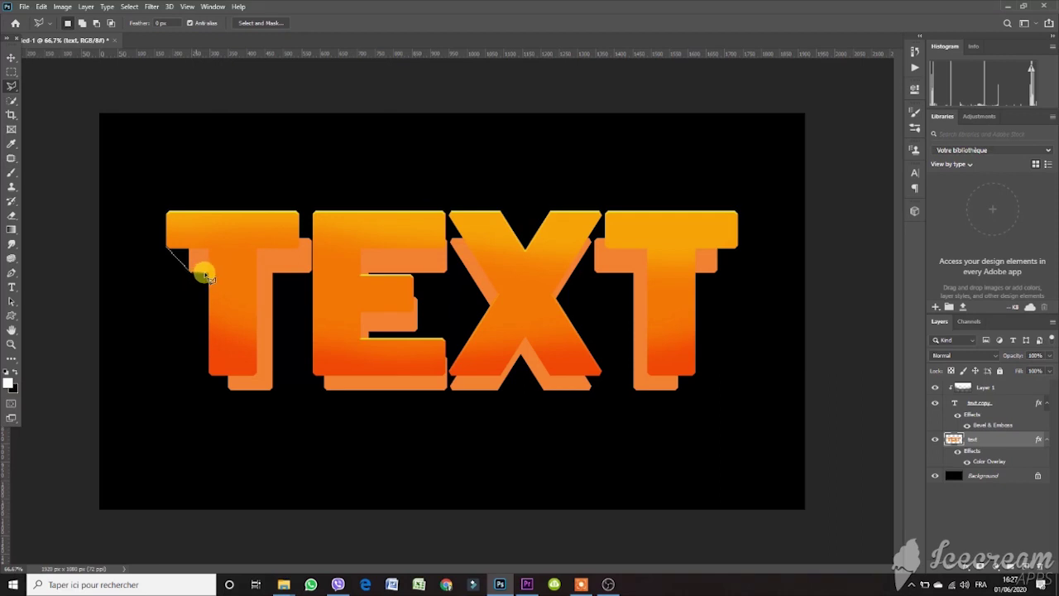
click(211, 274)
click(210, 247)
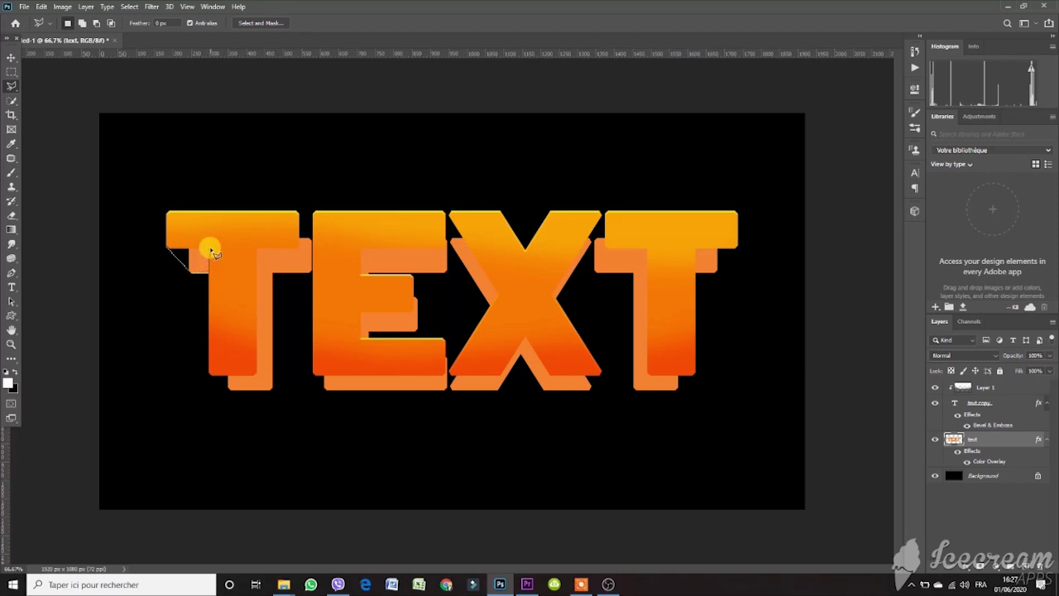
click(168, 248)
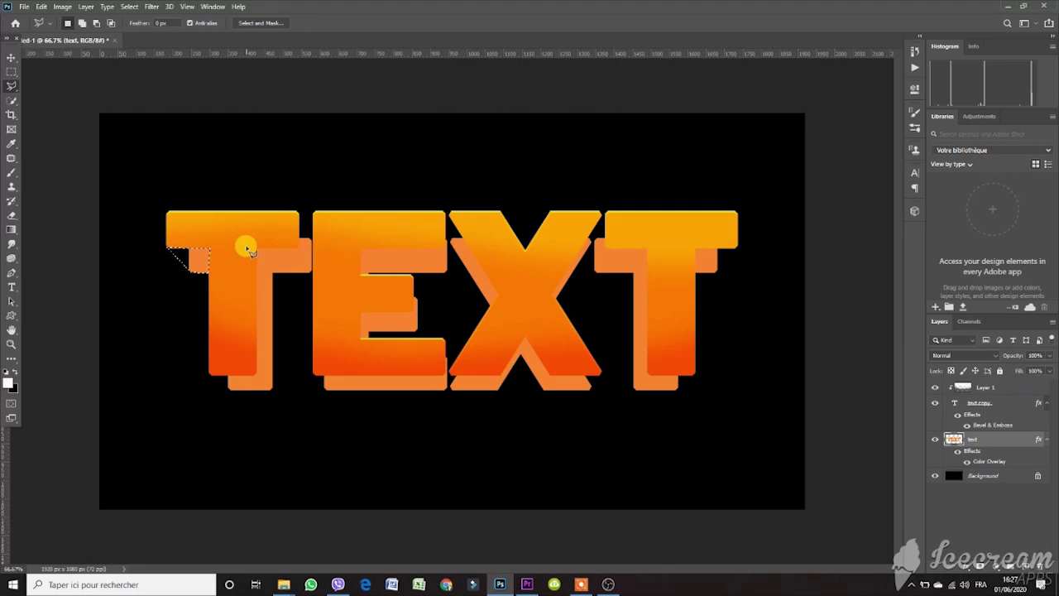
key(alt+BackSpace)
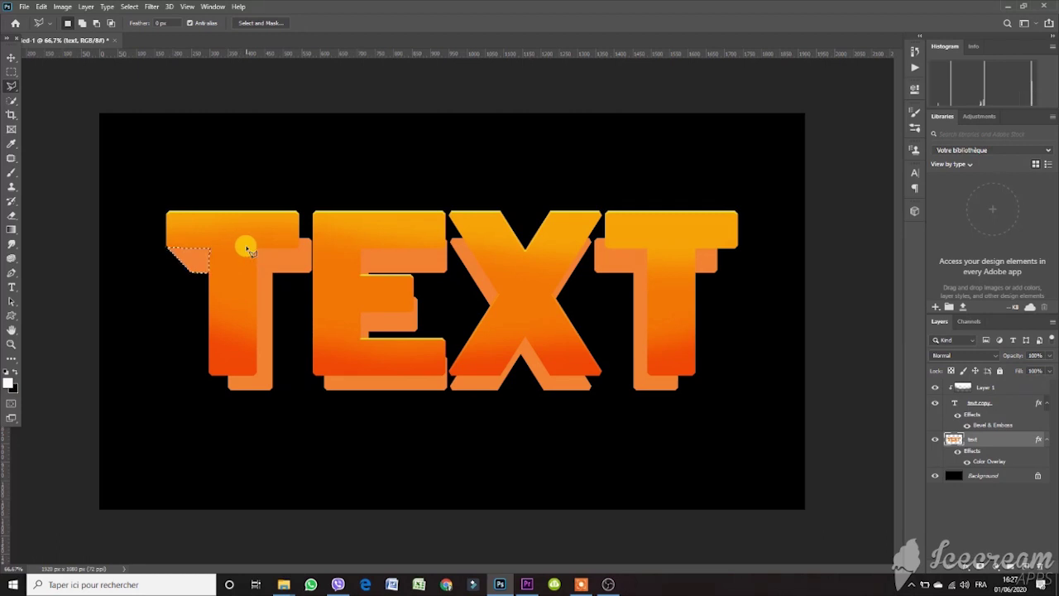
key(ctrl+d)
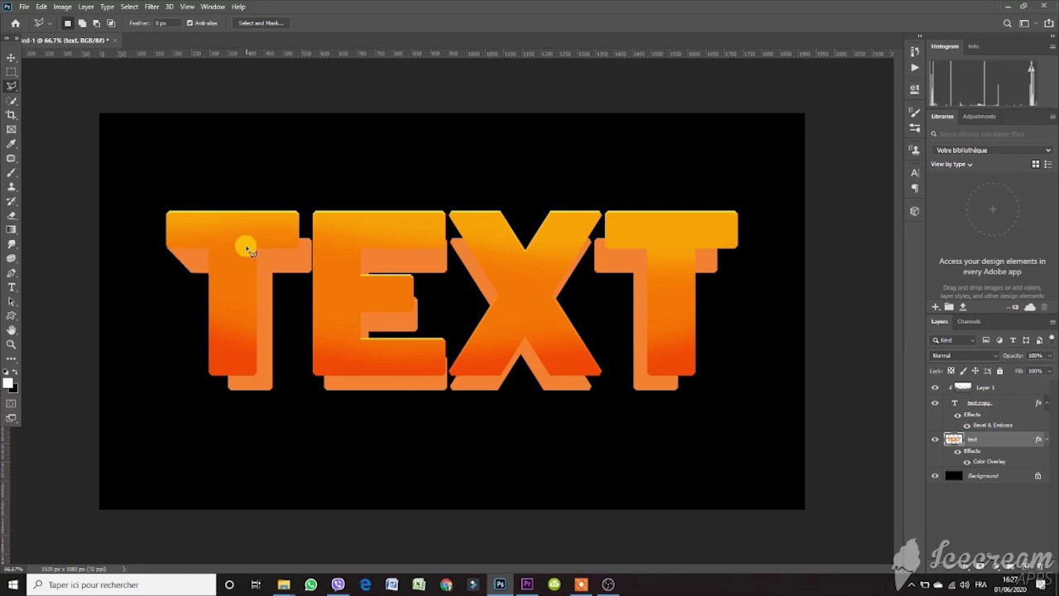
Outline and fill the gap at the lower-left corner of the first T's stem to join it to its extrusion, and deselect.
click(208, 374)
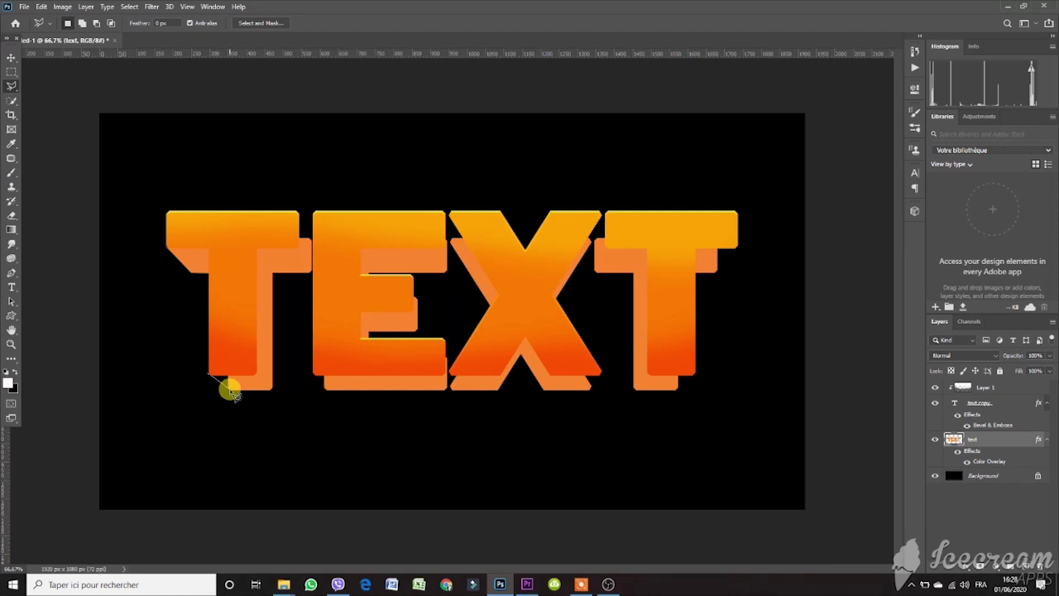
click(229, 388)
click(270, 389)
click(255, 370)
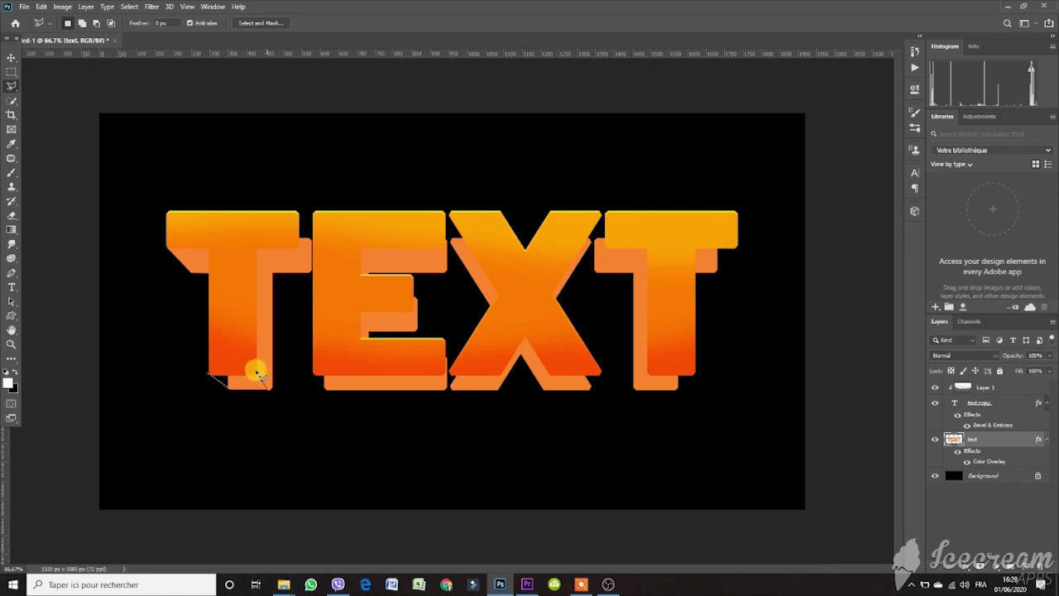
click(209, 373)
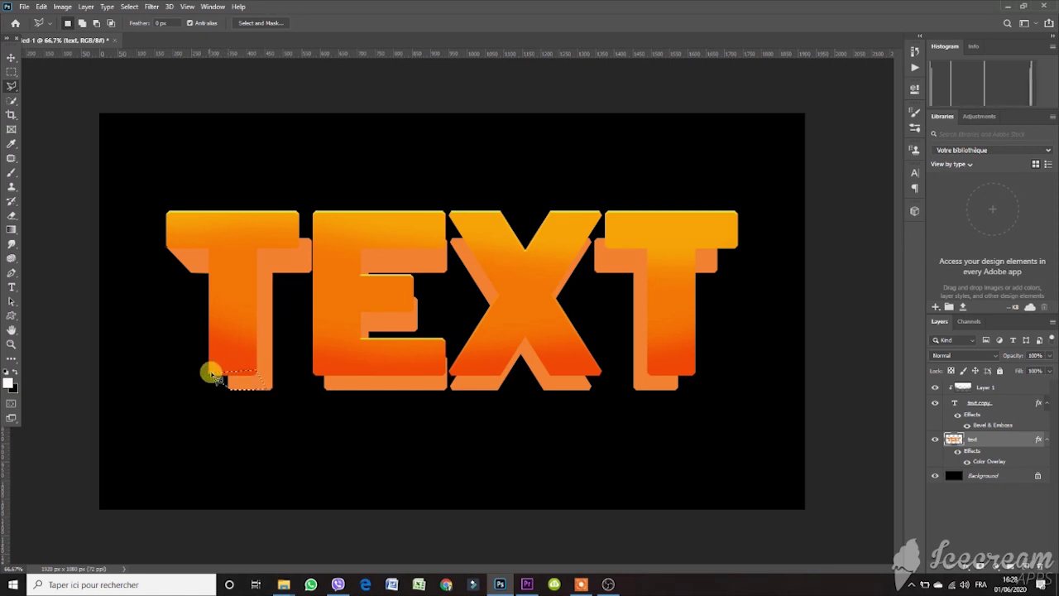
key(alt+BackSpace)
key(ctrl+d)
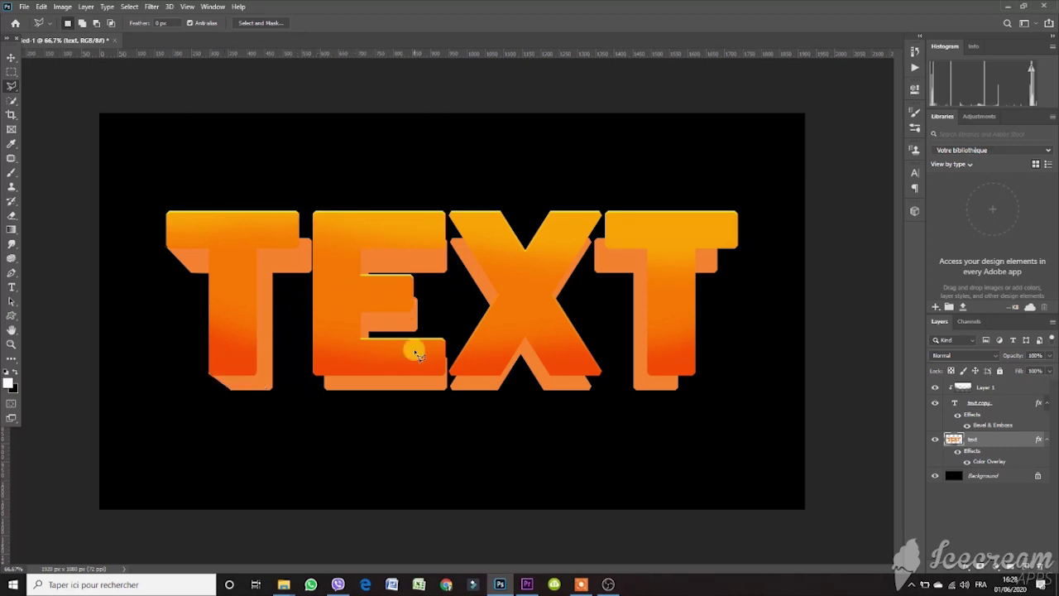
Outline and fill the gaps at the E's lower-left corner and the X's right foot on the rasterized layer, clearing the selection.
click(315, 376)
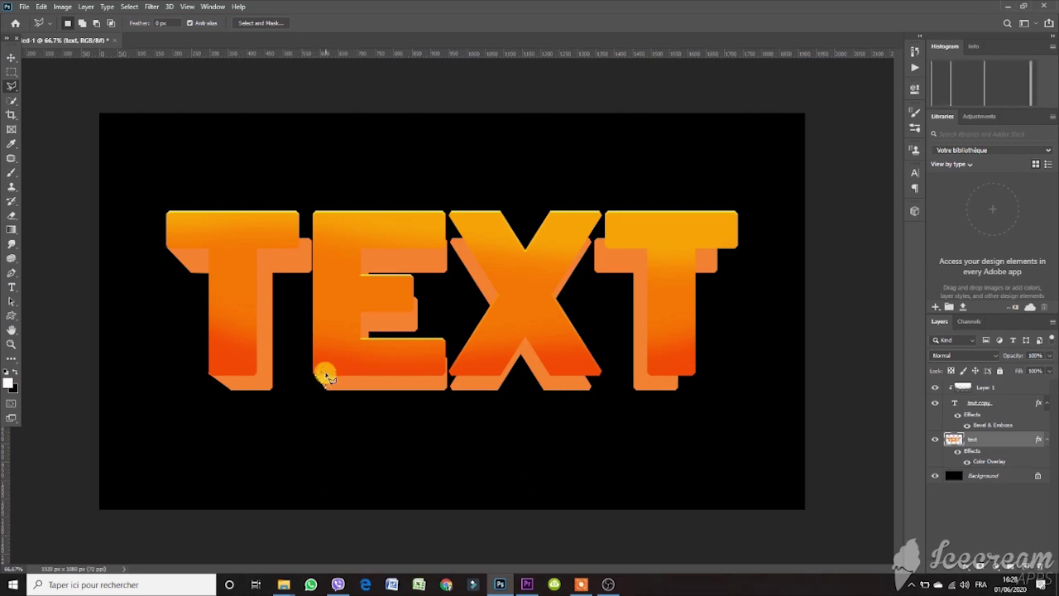
click(546, 387)
click(591, 389)
click(602, 374)
click(551, 380)
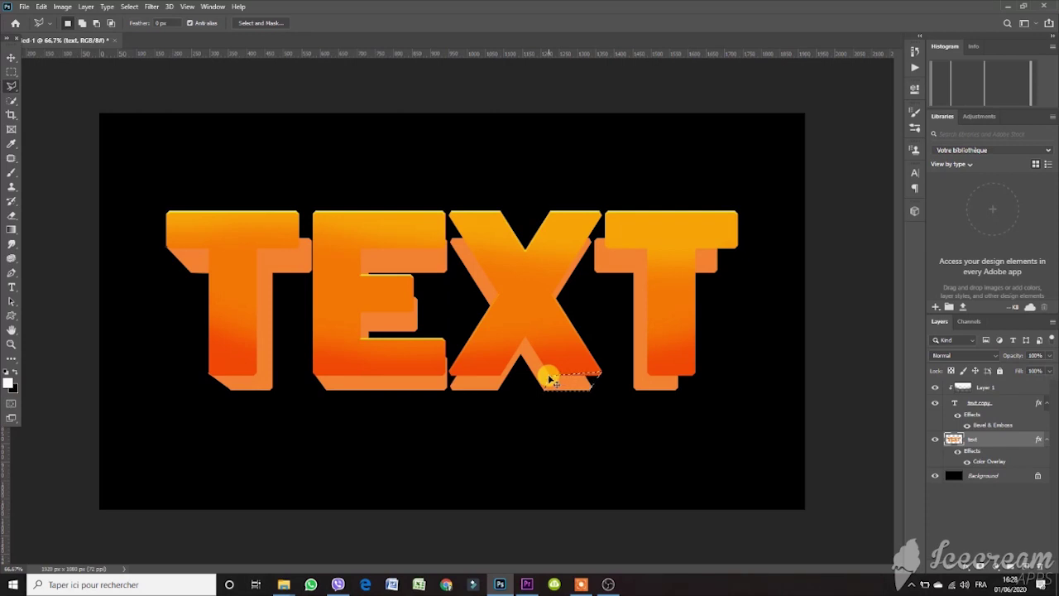
key(ctrl+d)
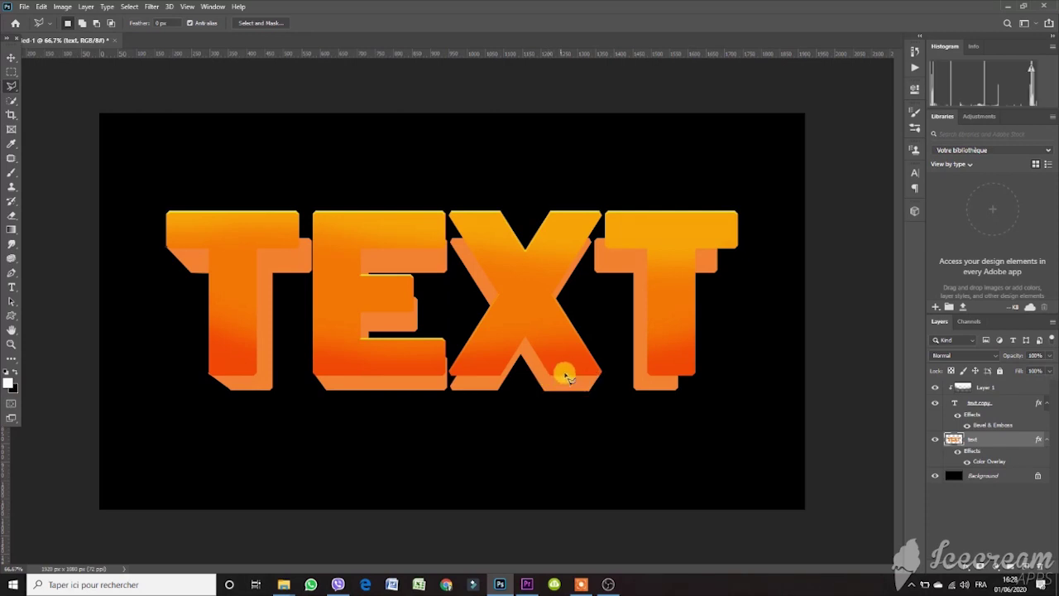
Outline and fill the slanted gap under the last T's right arm on the rasterized layer, and deselect.
click(737, 248)
click(716, 272)
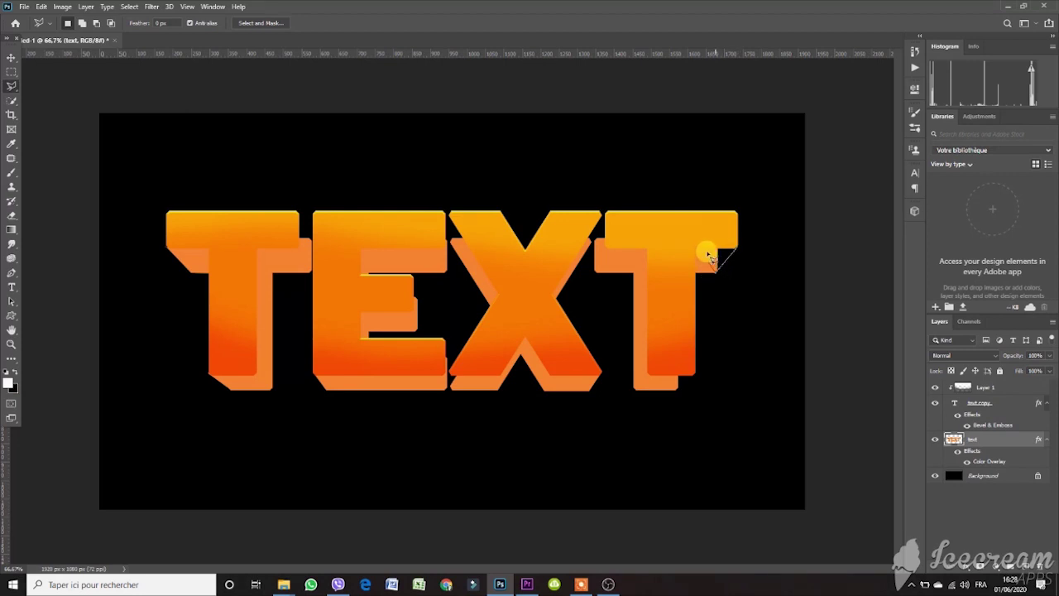
click(736, 212)
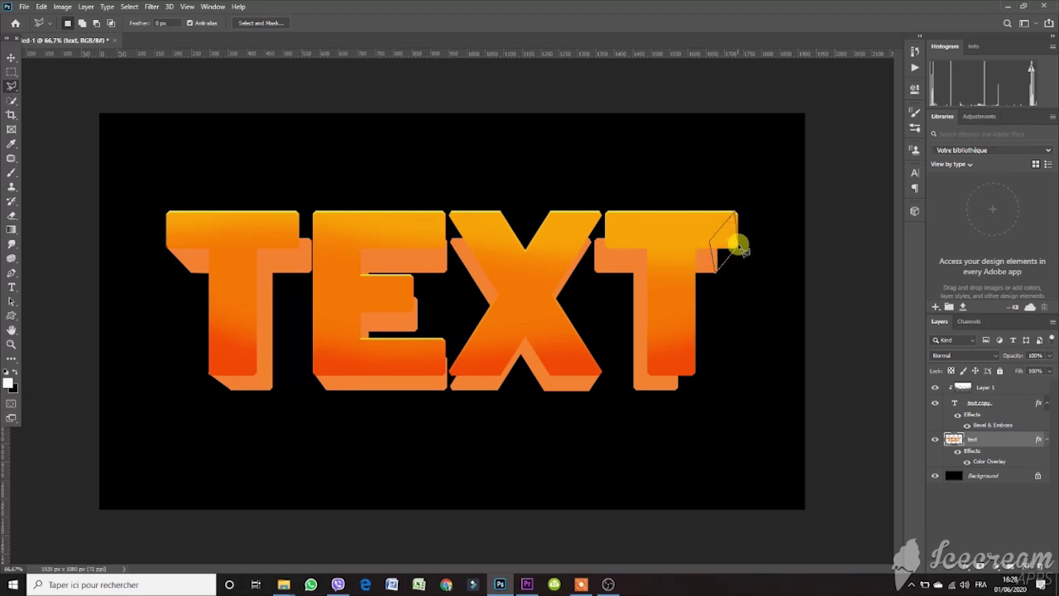
click(742, 248)
key(alt+BackSpace)
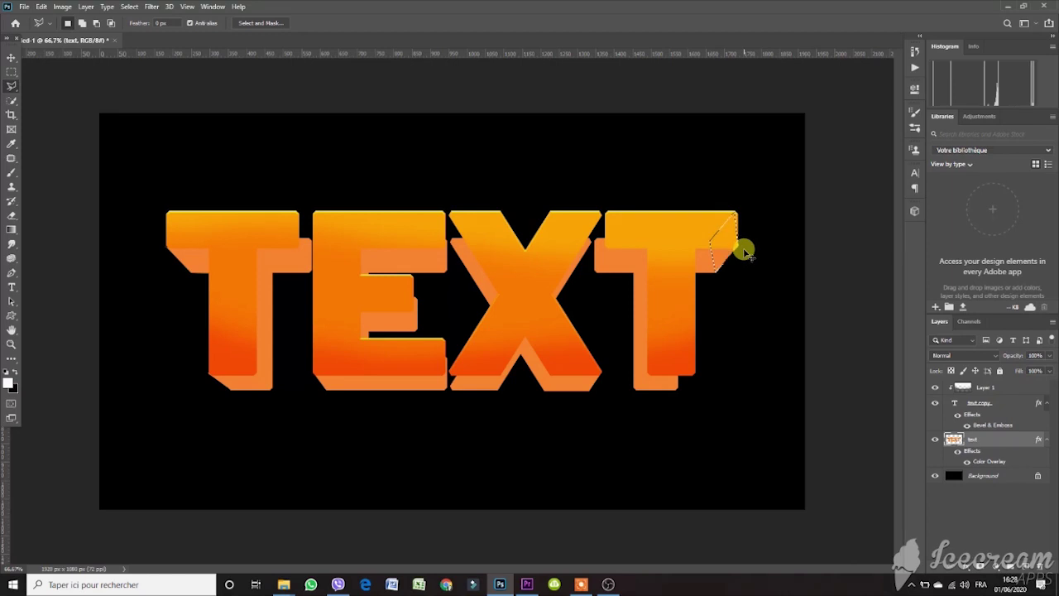
right_click(654, 232)
click(683, 240)
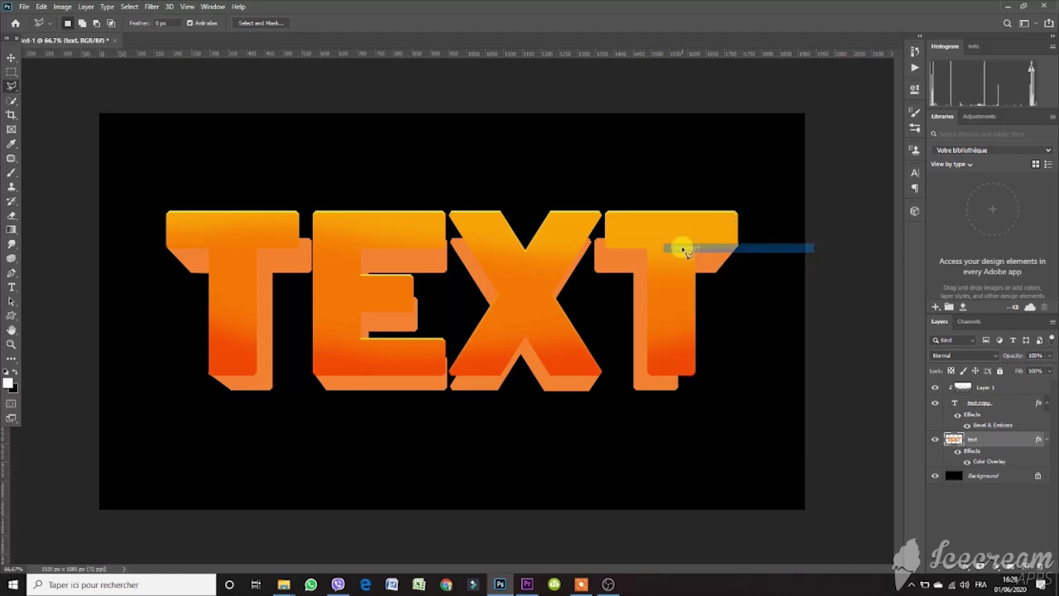
Outline and fill the gap at the lower-right corner of the last T's stem on the rasterized layer, and deselect.
click(694, 376)
click(678, 392)
click(645, 389)
click(651, 374)
click(696, 377)
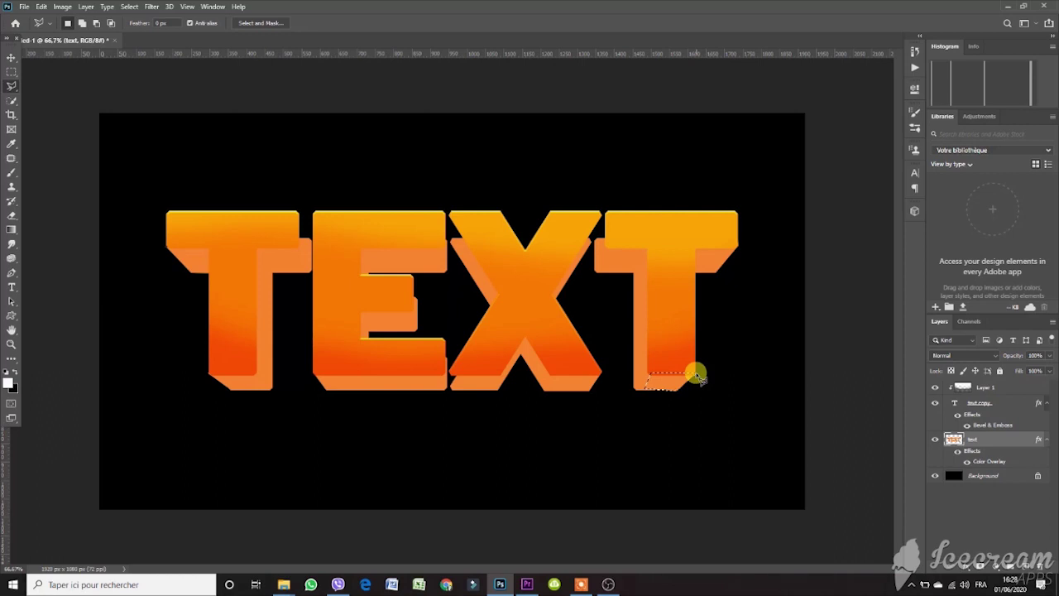
key(ctrl+d)
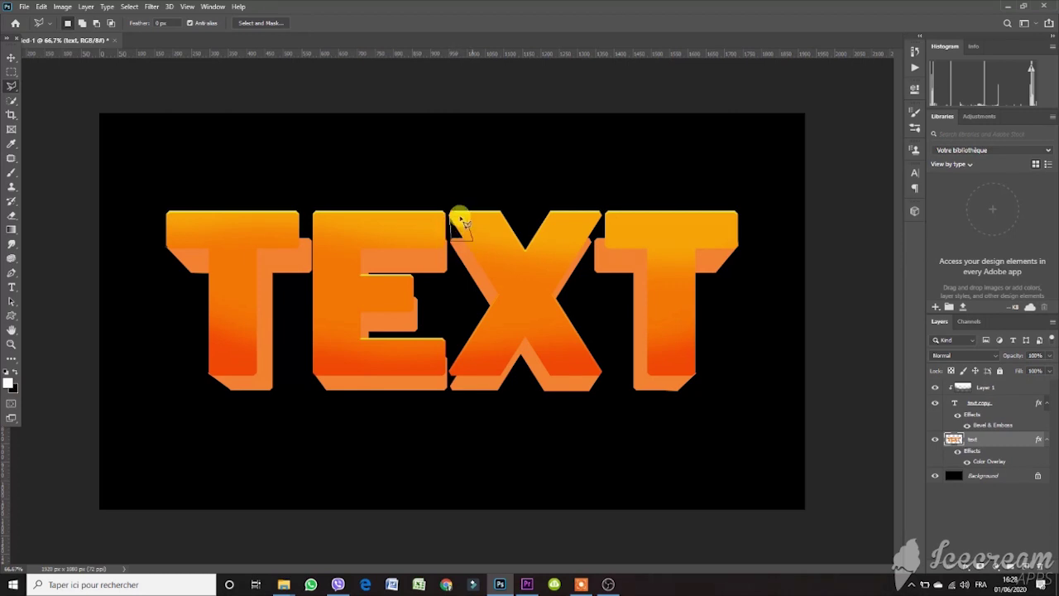
Try outlining and filling the gap at the X's upper-left corner on the rasterized layer, and undo that fill.
click(451, 220)
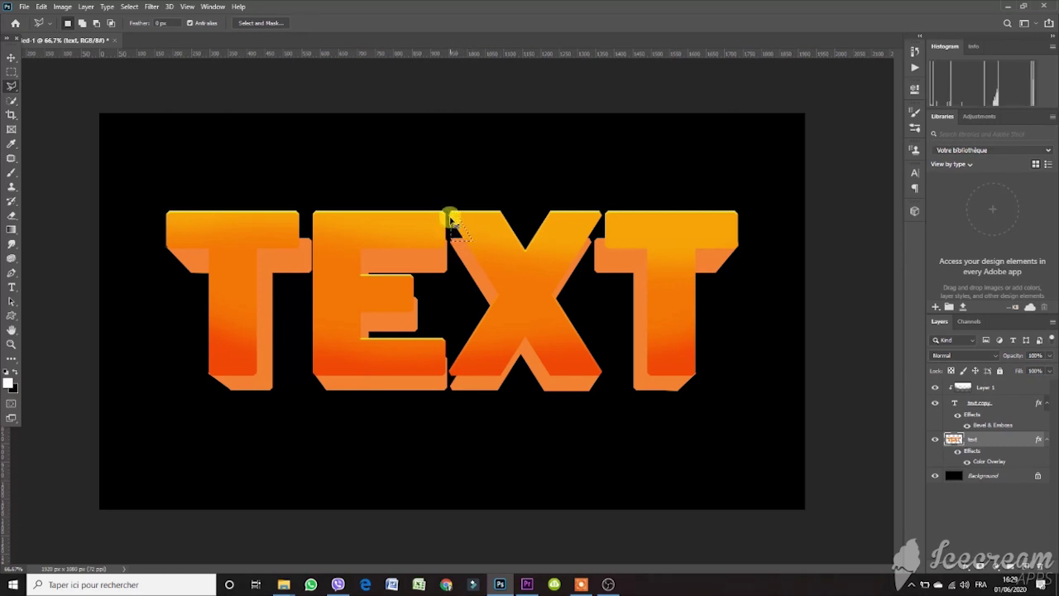
key(ctrl+d)
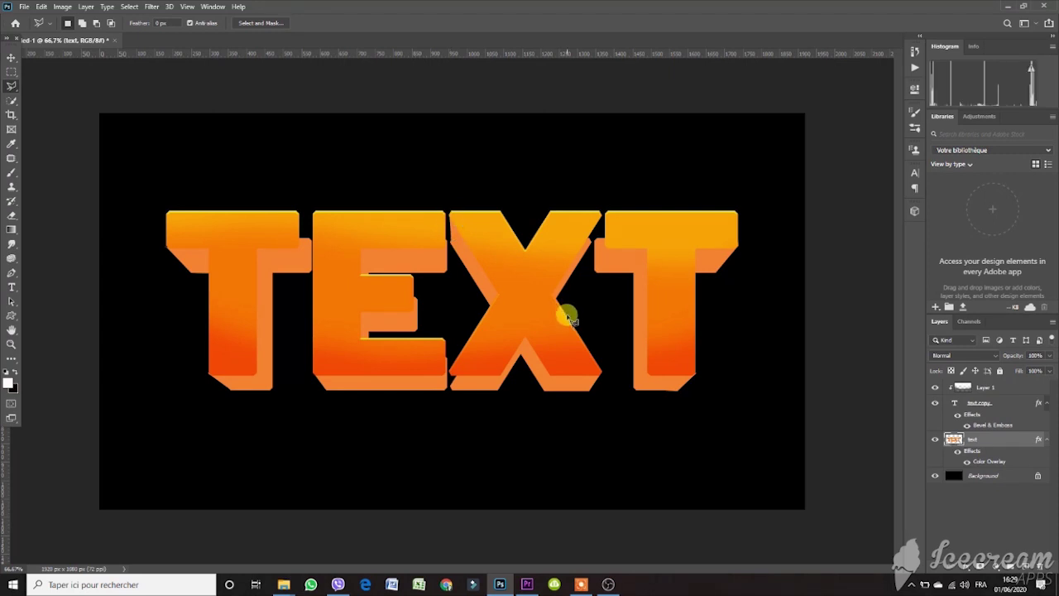
key(ctrl+z)
key(ctrl+z)
key(ctrl+z)
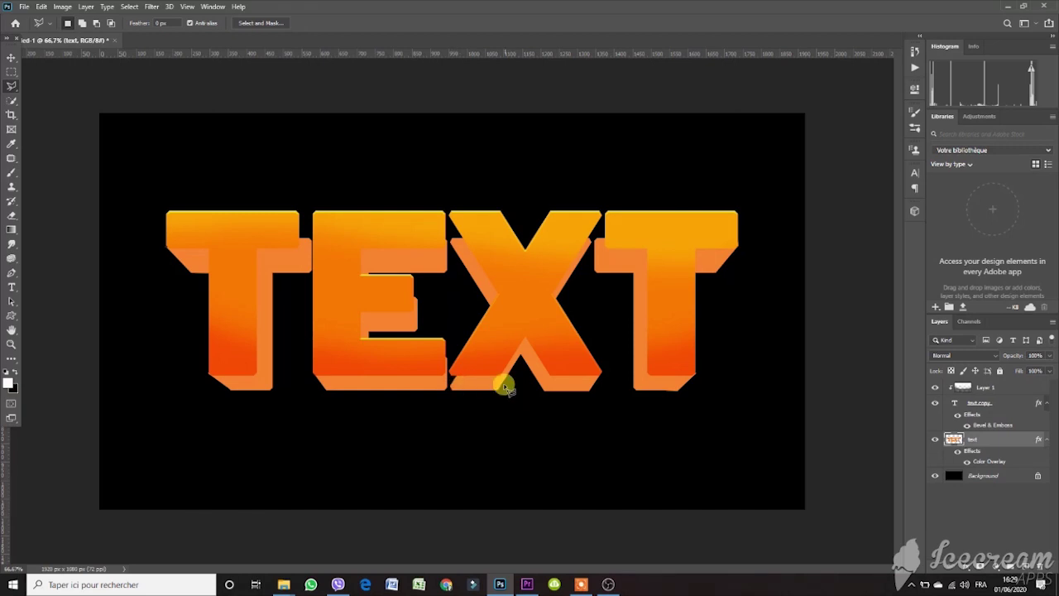
Outline the gap between the X's lower-left foot and its extrusion on the rasterized layer.
click(450, 386)
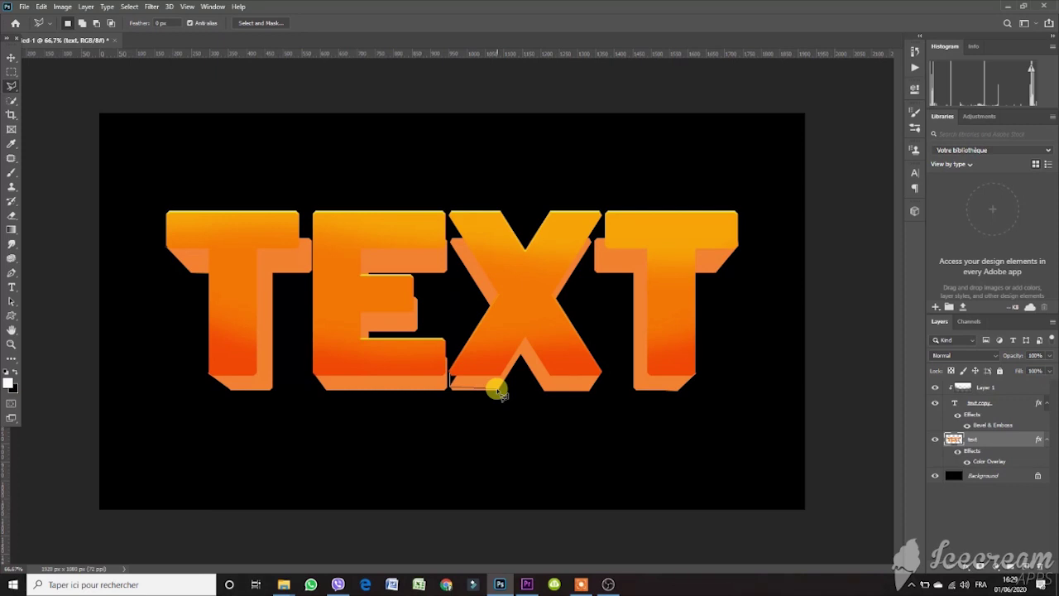
click(498, 389)
click(497, 375)
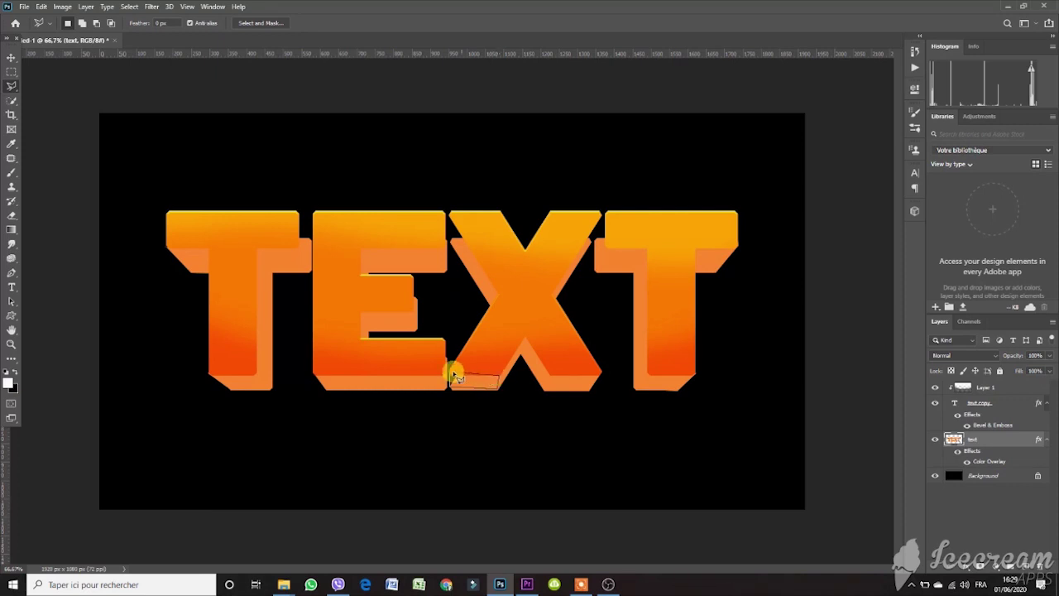
click(454, 378)
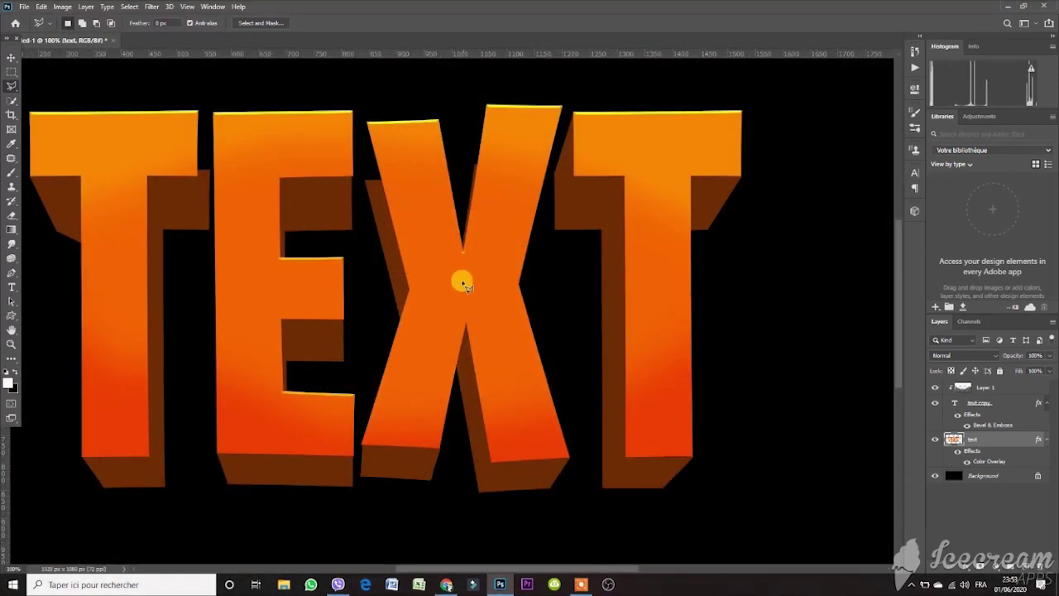
scroll(465, 273, up, 2)
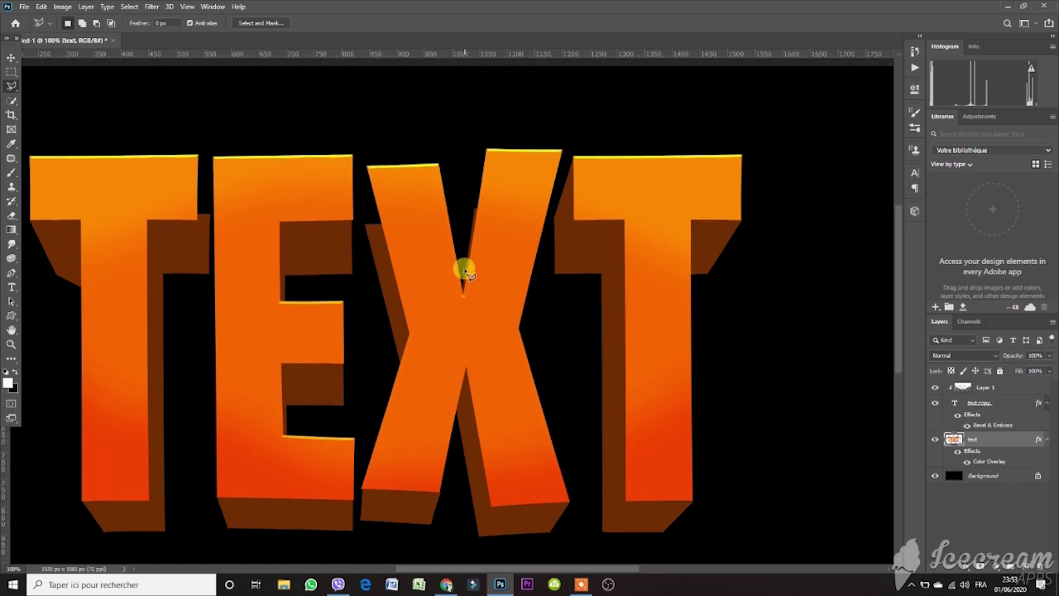
click(369, 167)
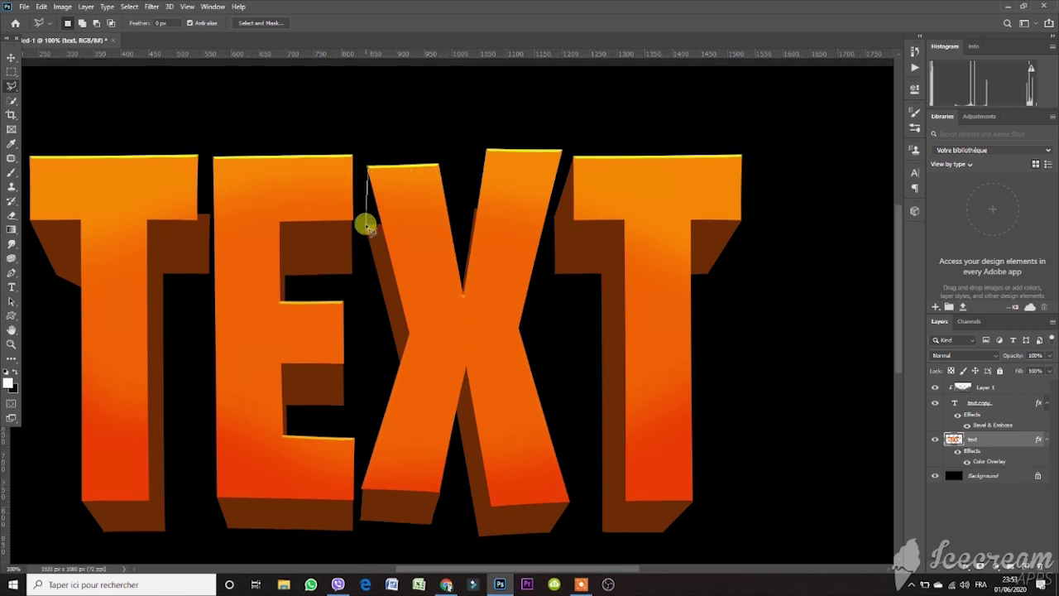
click(367, 223)
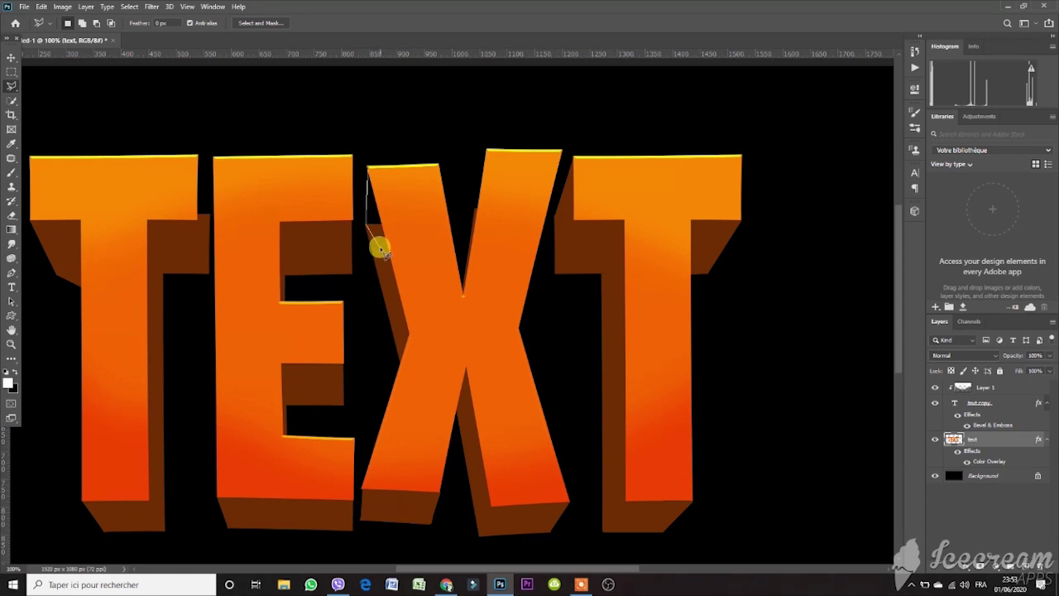
click(379, 246)
click(391, 230)
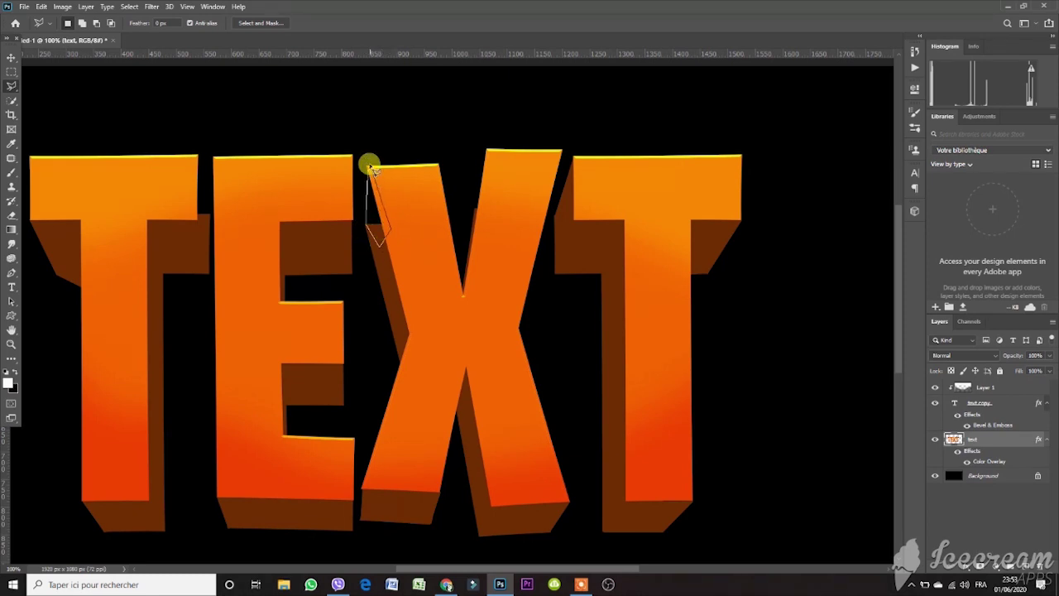
click(370, 170)
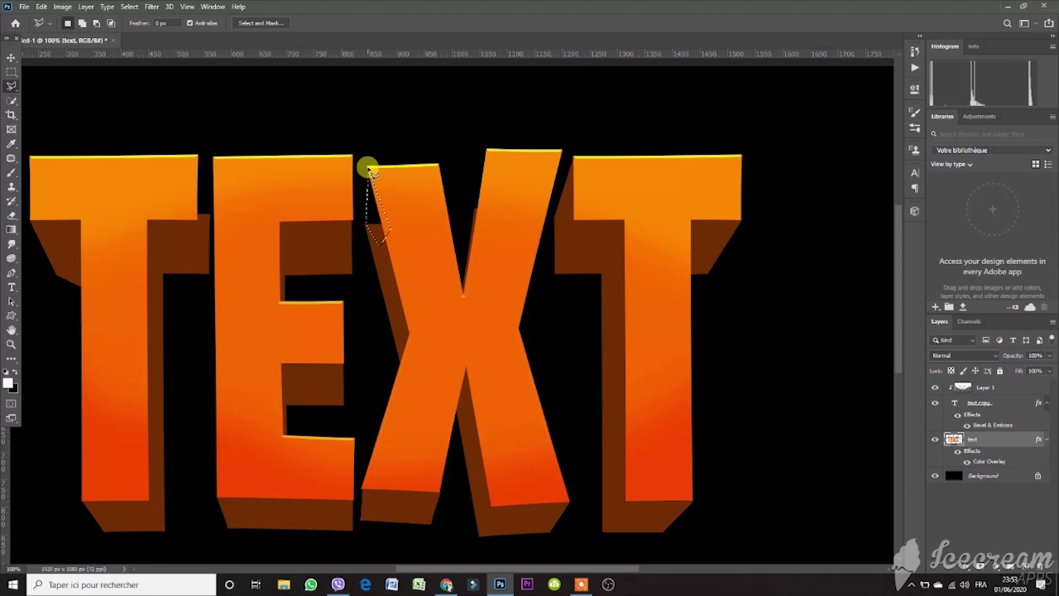
key(ctrl+d)
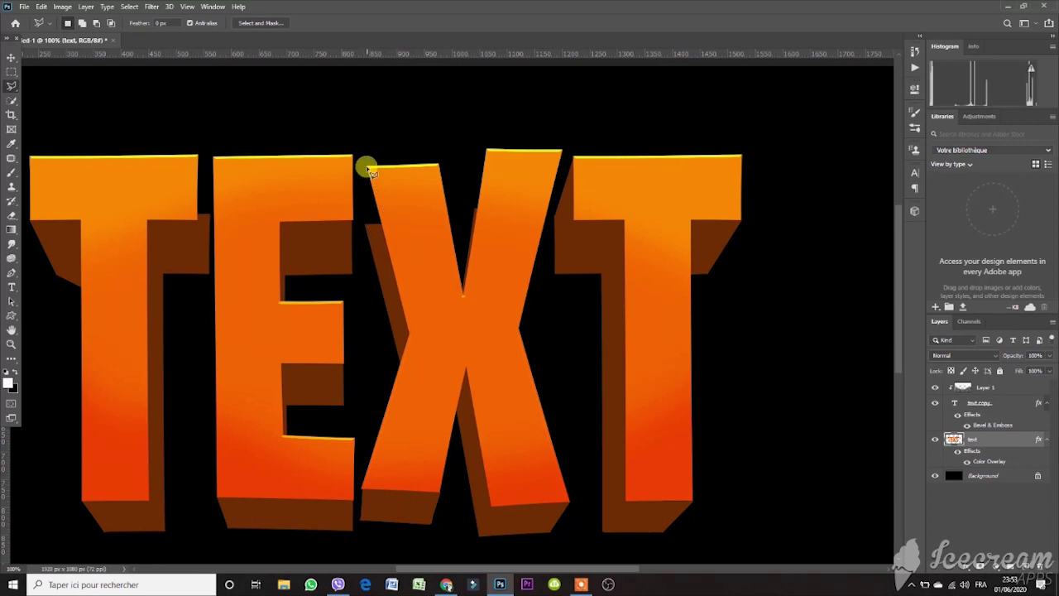
Outline and fill the gap between the X's upper-left corner and its extrusion on the rasterized layer, and deselect.
click(368, 168)
click(368, 226)
click(397, 246)
click(369, 169)
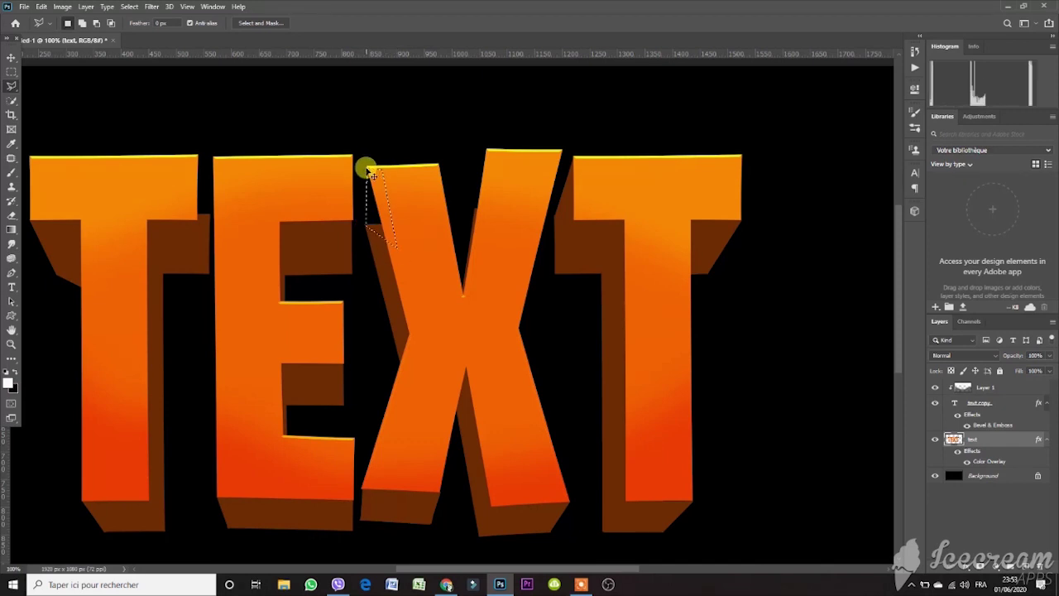
key(ctrl+d)
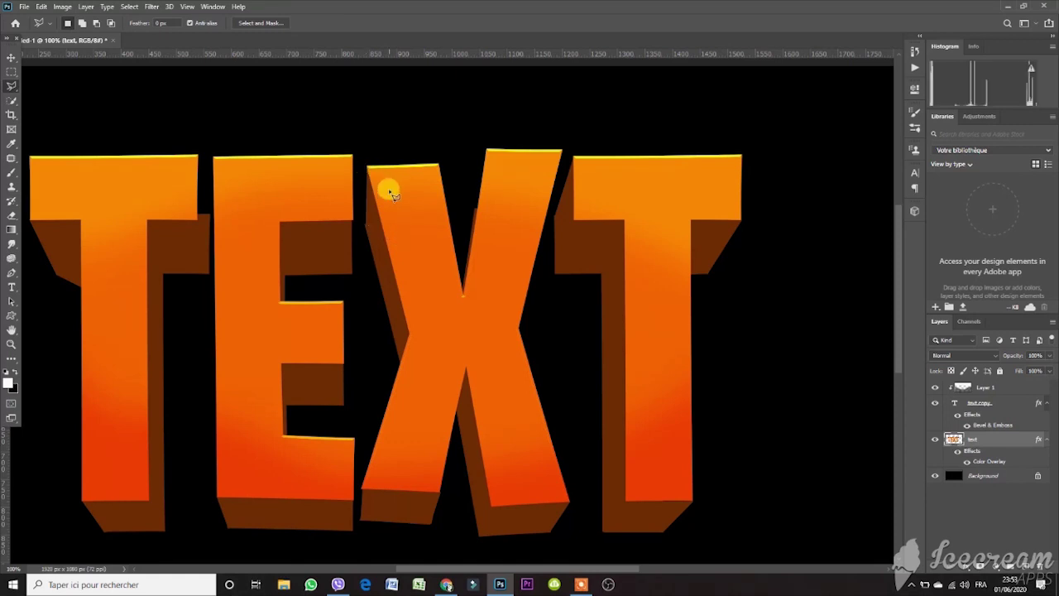
Outline and fill the slanted gap beside the first T's right arm on the rasterized layer, and deselect.
scroll(411, 301, down, 2)
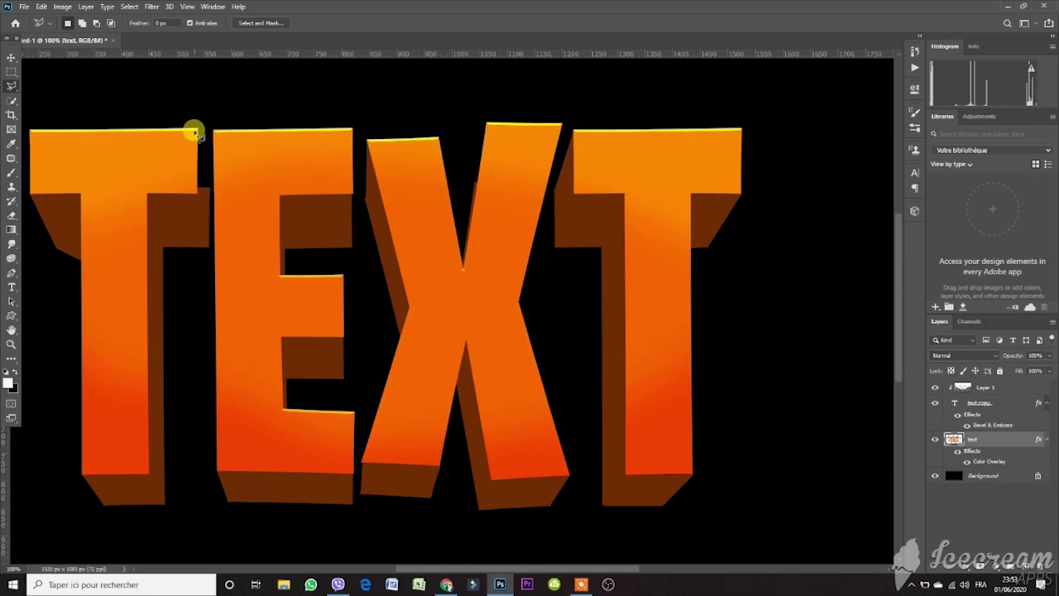
click(197, 129)
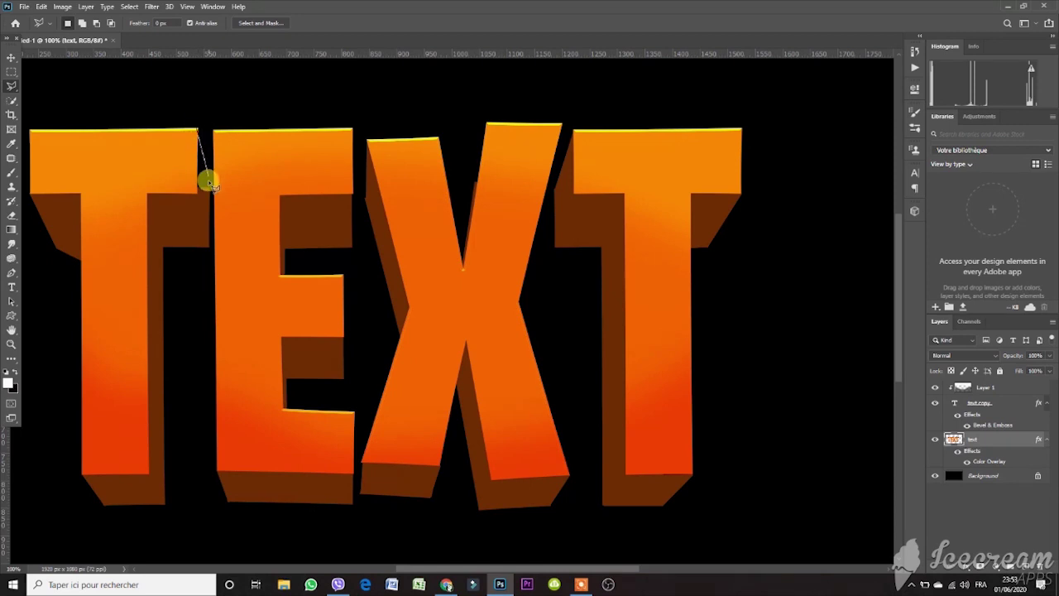
click(205, 191)
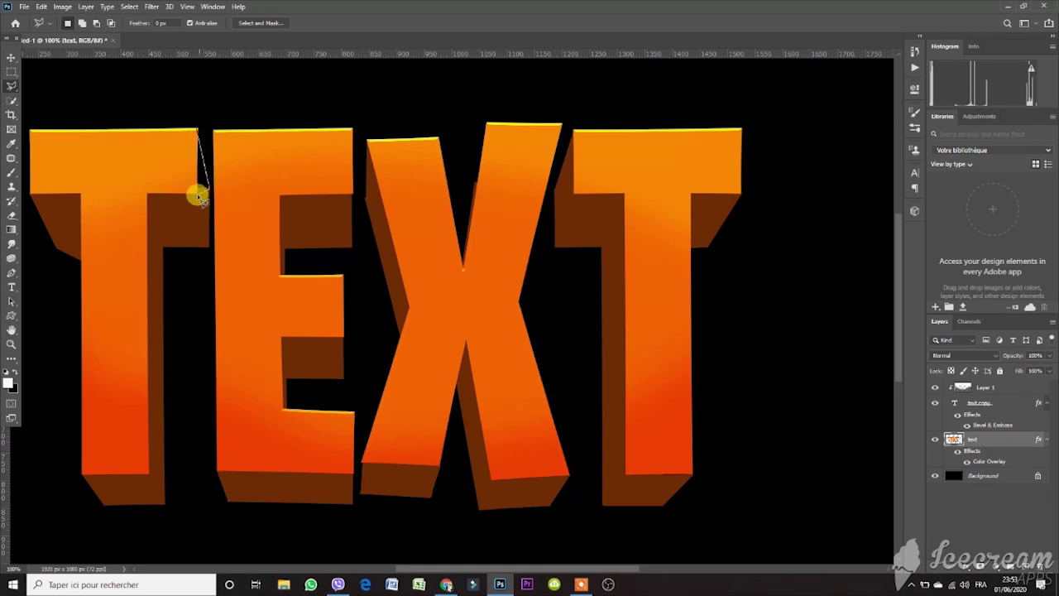
click(164, 154)
click(198, 130)
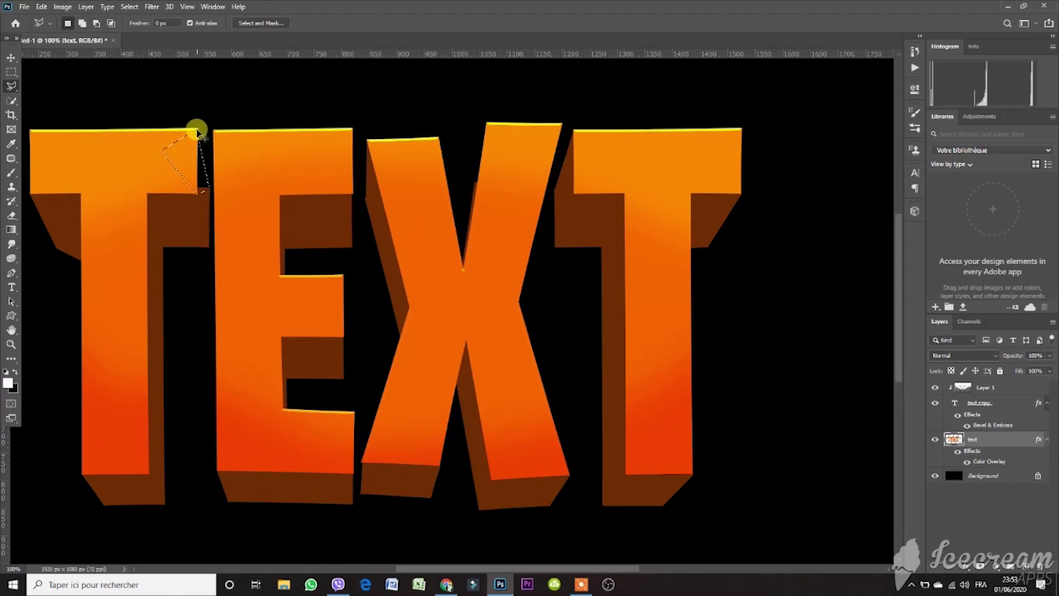
key(ctrl+d)
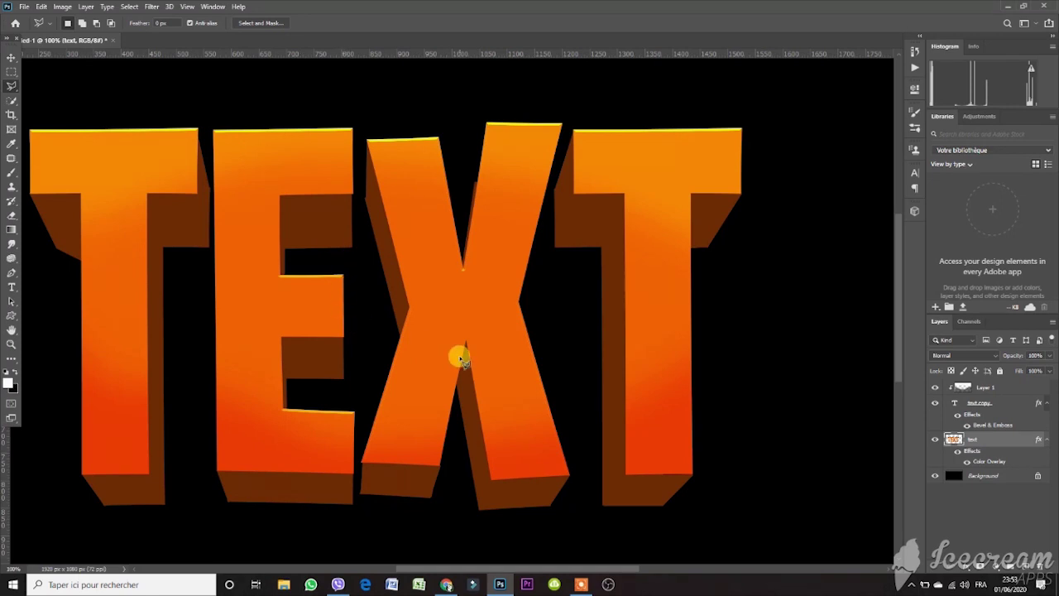
scroll(461, 357, up, 2)
scroll(461, 357, down, 6)
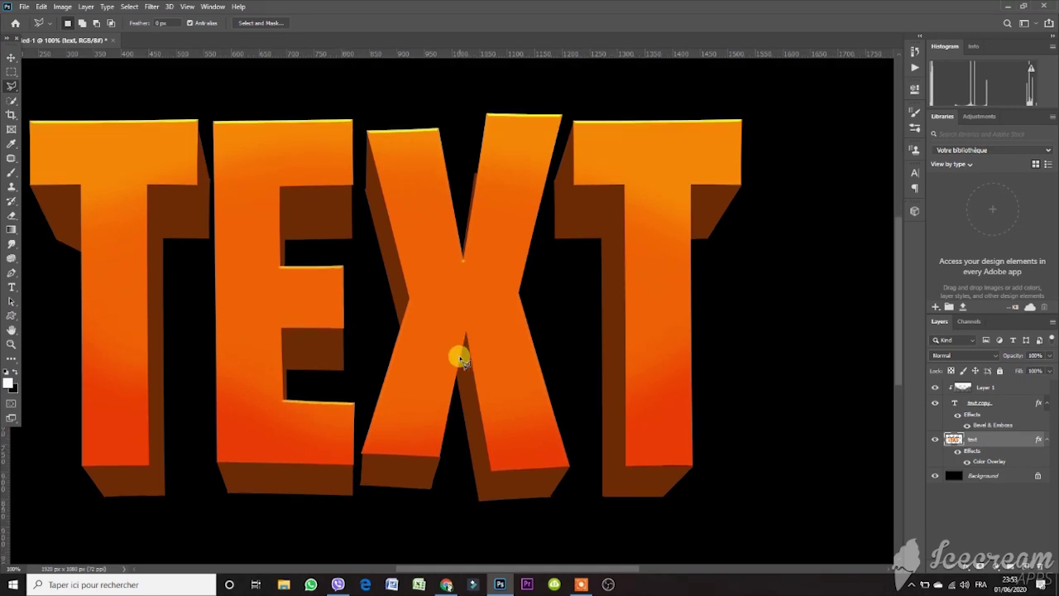
scroll(461, 357, up, 3)
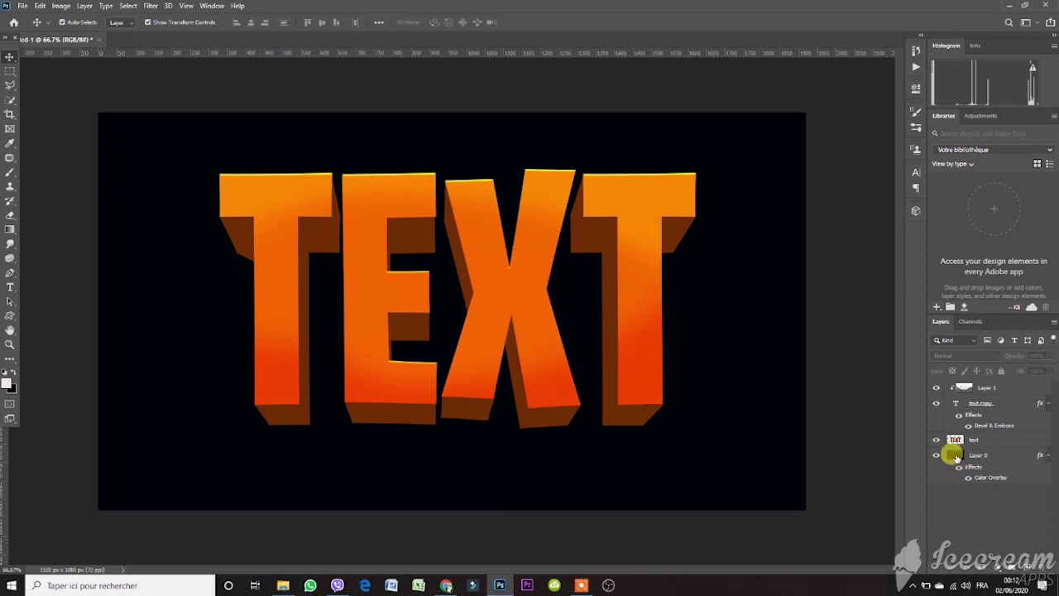
Open the Color Overlay effect of Layer 0 and its overlay color for editing, keeping the lettering in view.
click(956, 455)
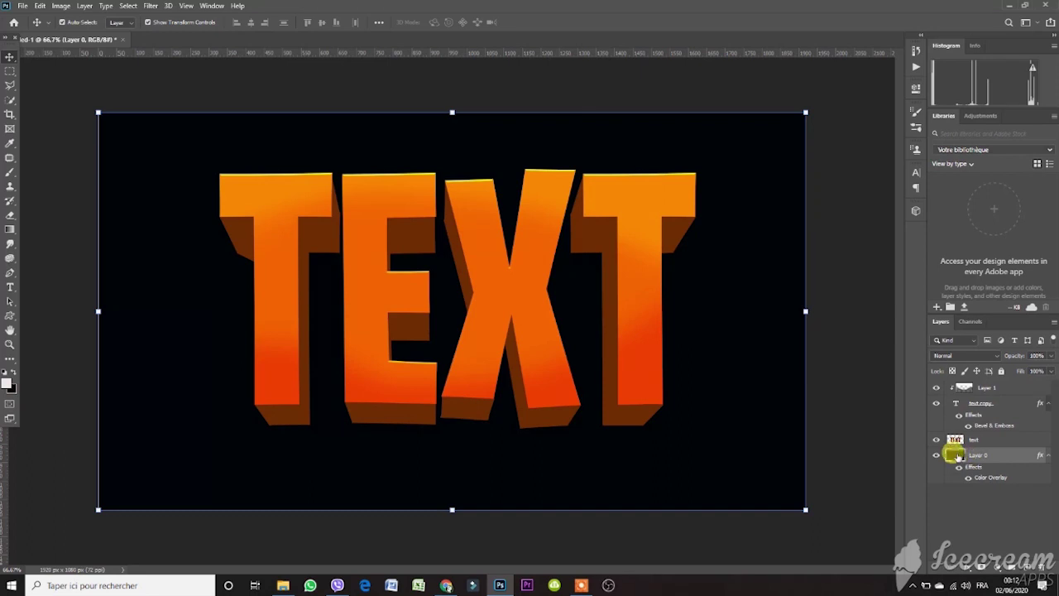
right_click(958, 456)
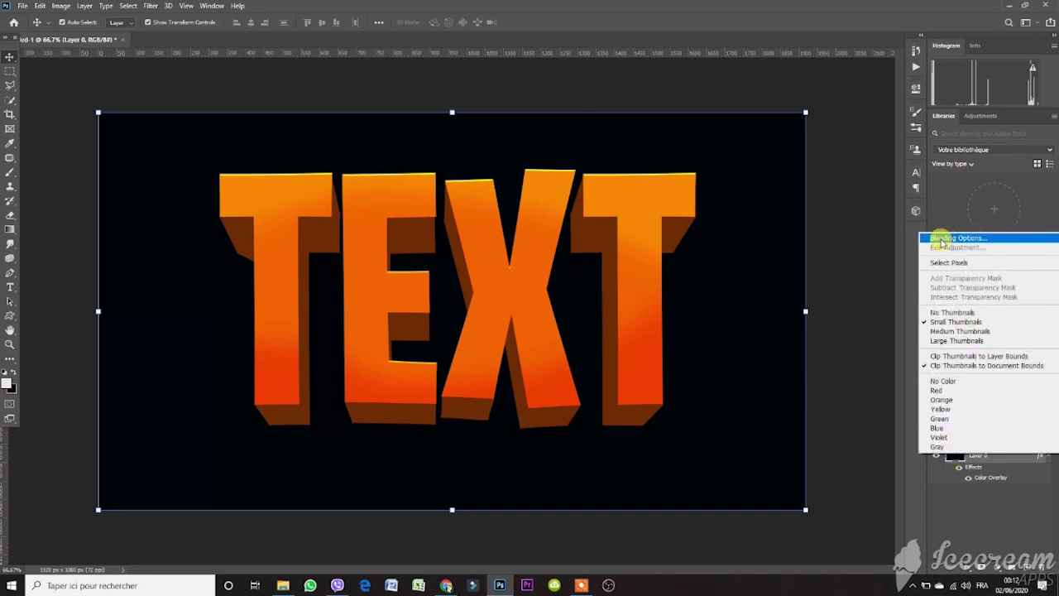
click(944, 238)
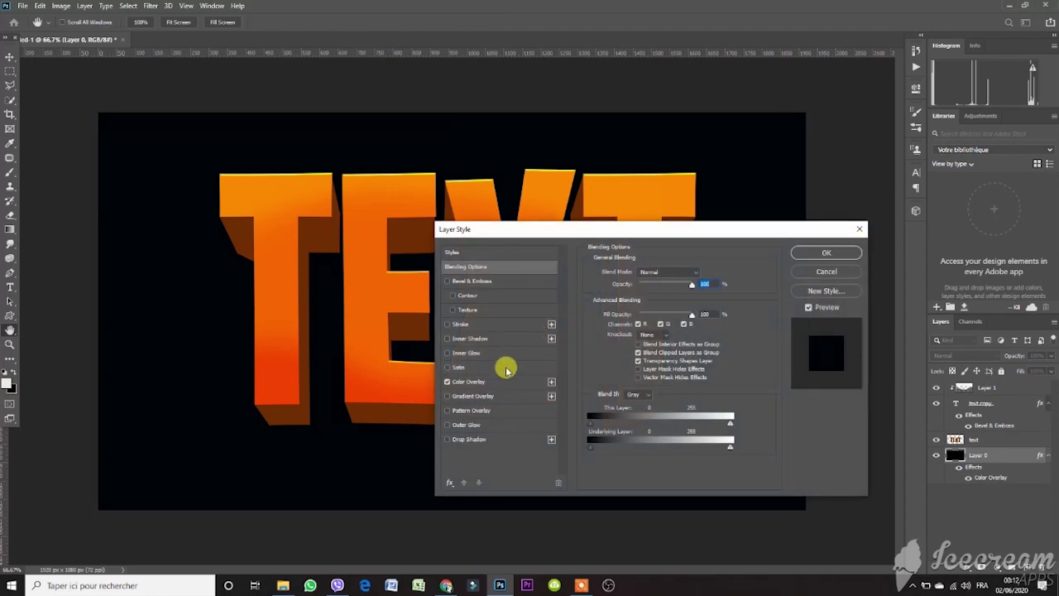
click(483, 383)
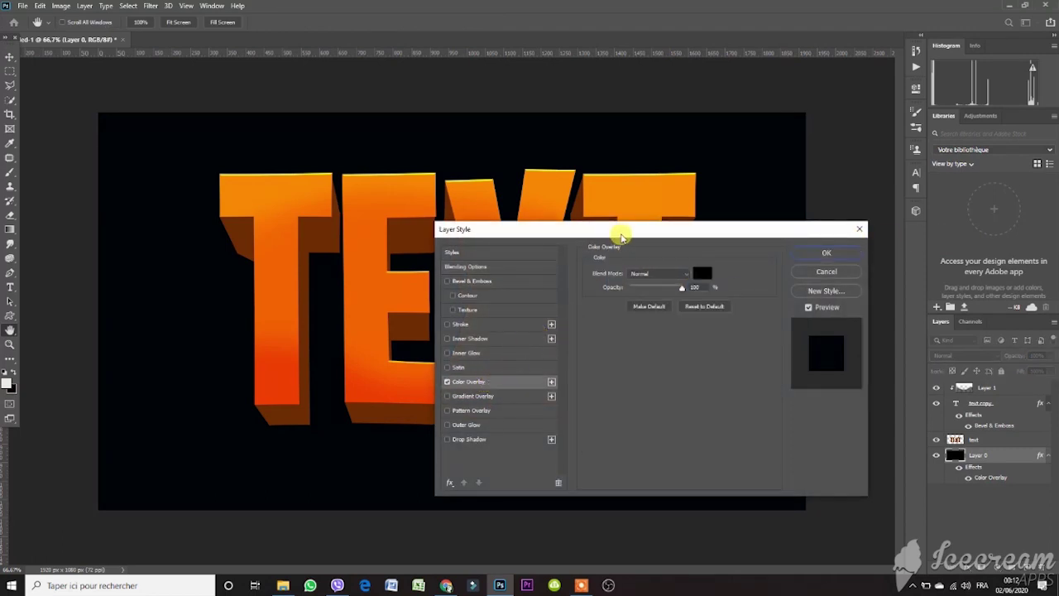
drag(629, 232, 903, 252)
click(933, 270)
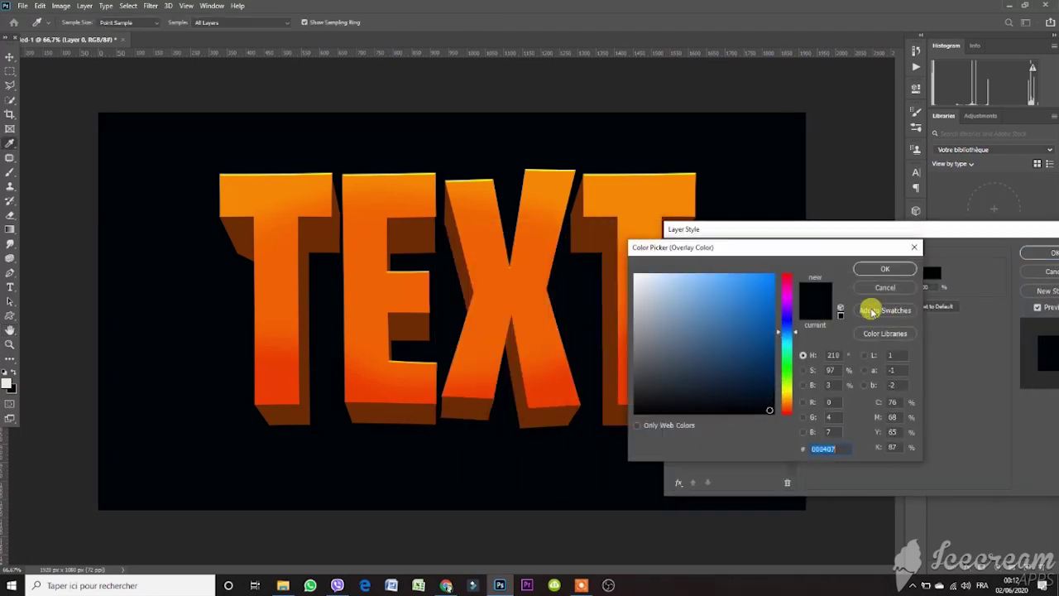
Try navy blue, pale grey-blue, pale pink, dark red and dark blue 05273a as the background's overlay color.
click(762, 355)
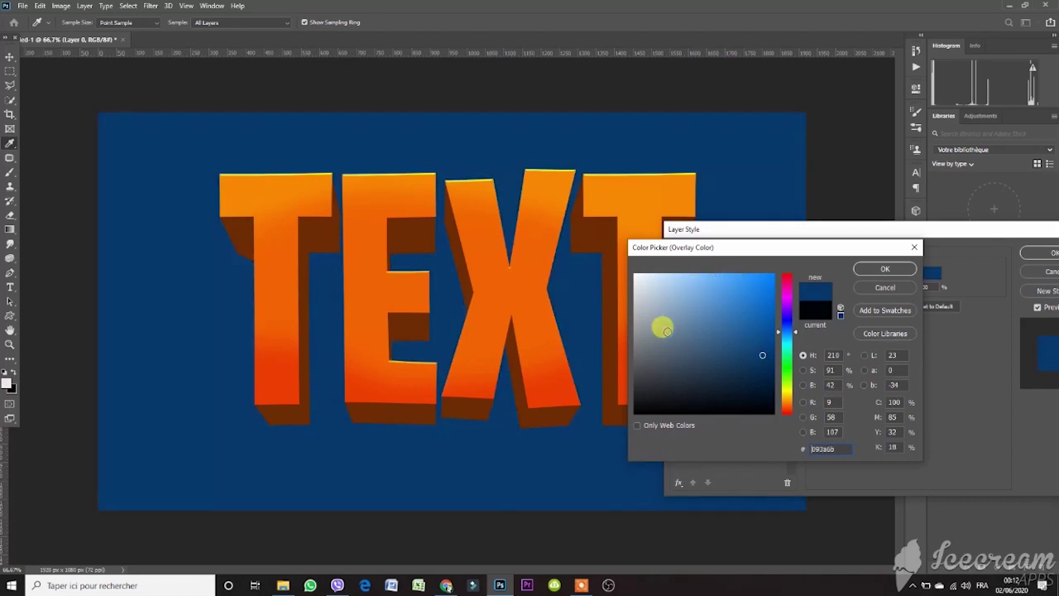
click(654, 355)
click(649, 293)
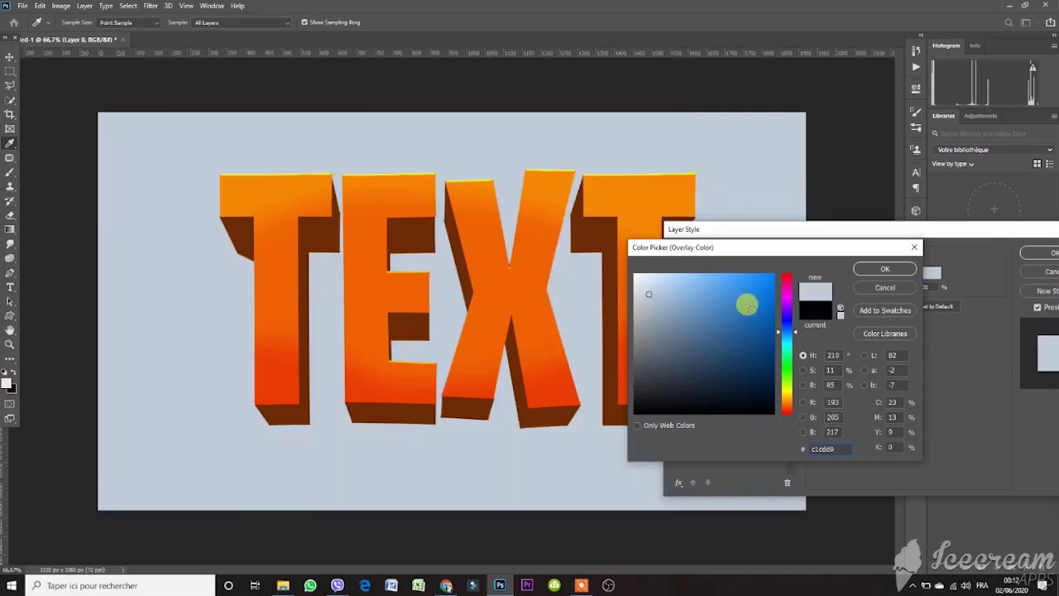
drag(787, 300, 789, 278)
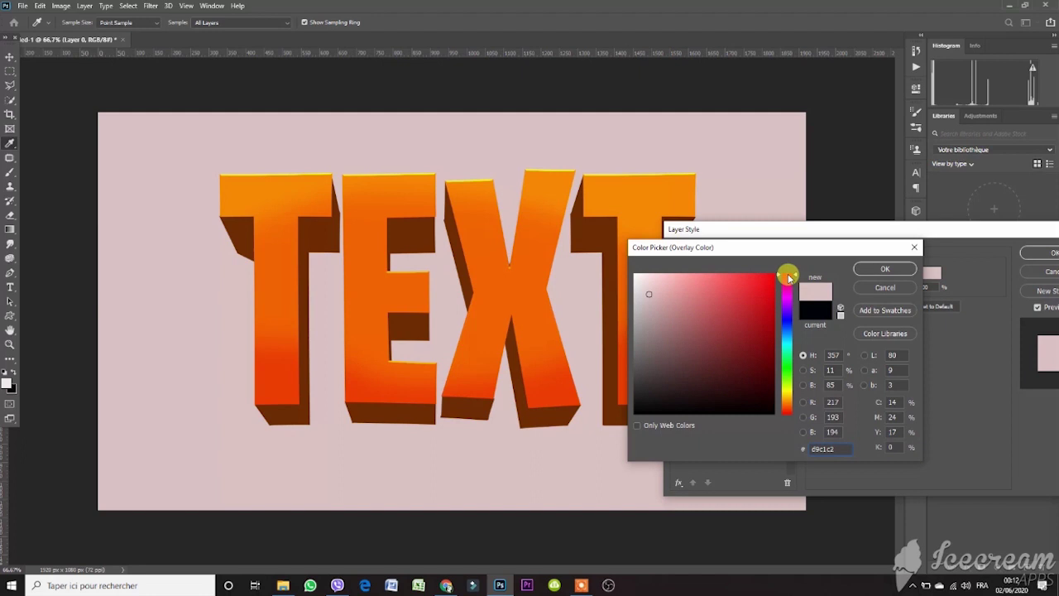
click(750, 359)
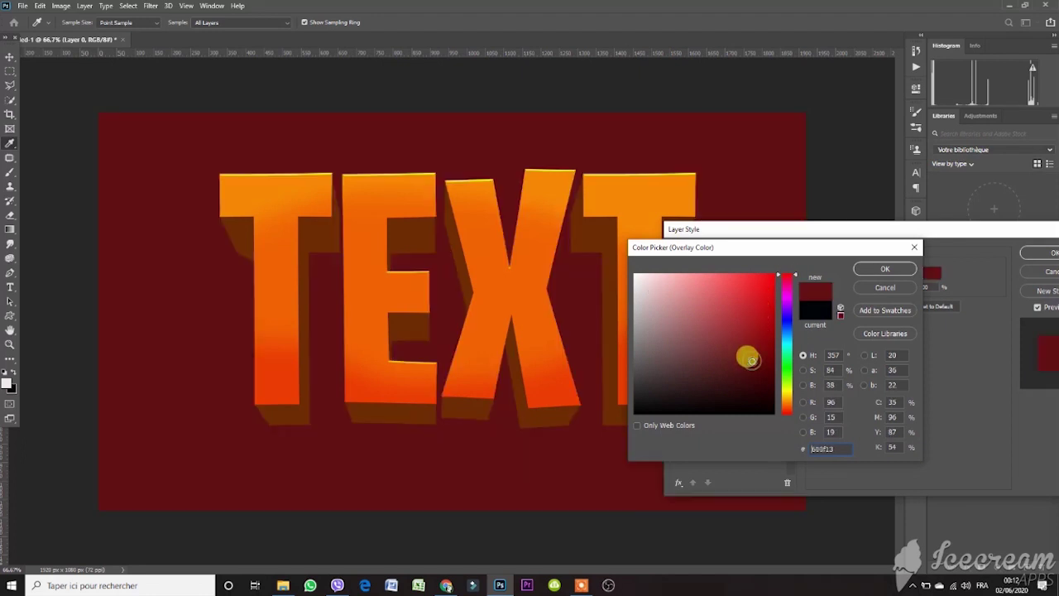
click(789, 404)
click(757, 386)
drag(757, 387, 660, 385)
click(788, 337)
click(763, 382)
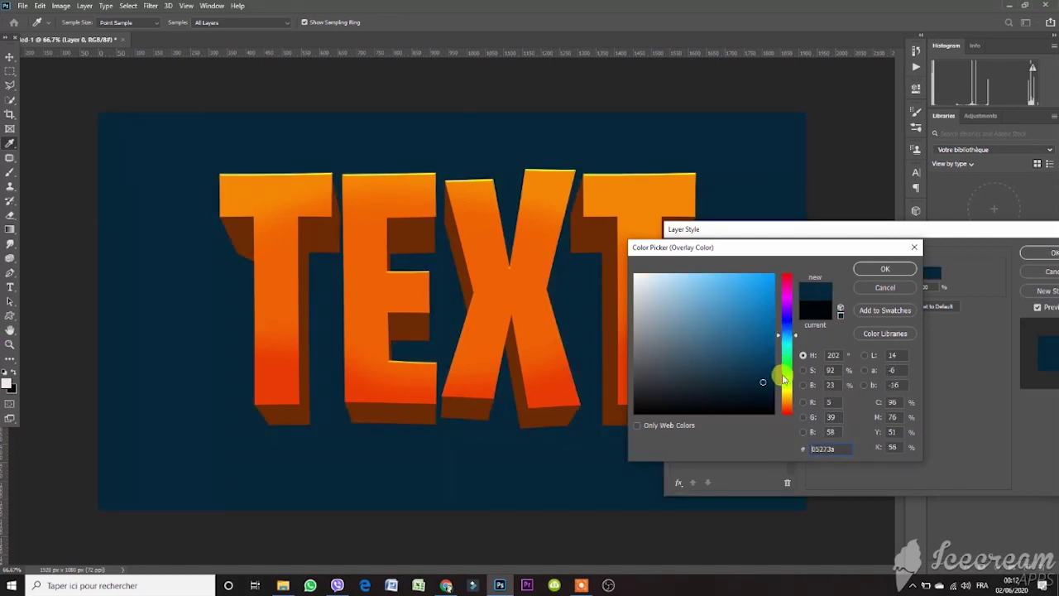
Set Layer 0's overlay color to the dark greenish grey 32352f and apply the layer style.
click(784, 377)
click(768, 362)
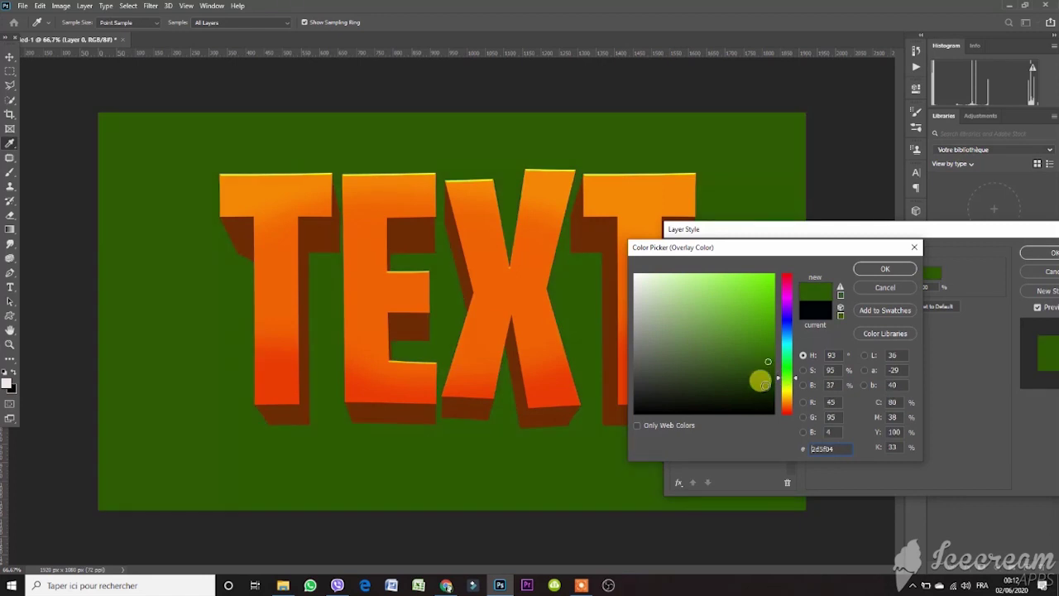
click(766, 385)
click(732, 389)
click(709, 386)
click(649, 384)
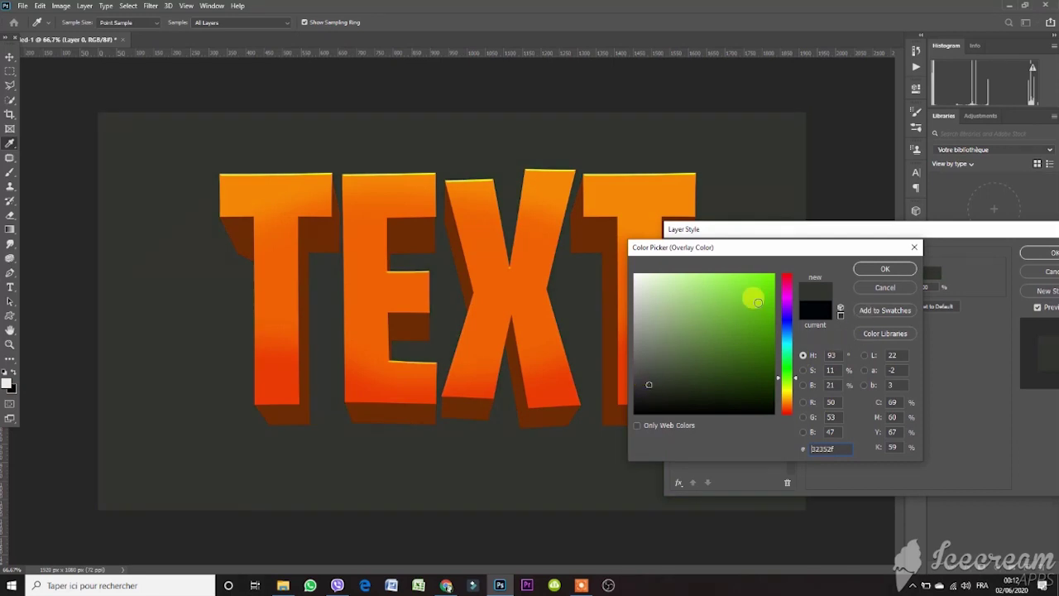
click(882, 268)
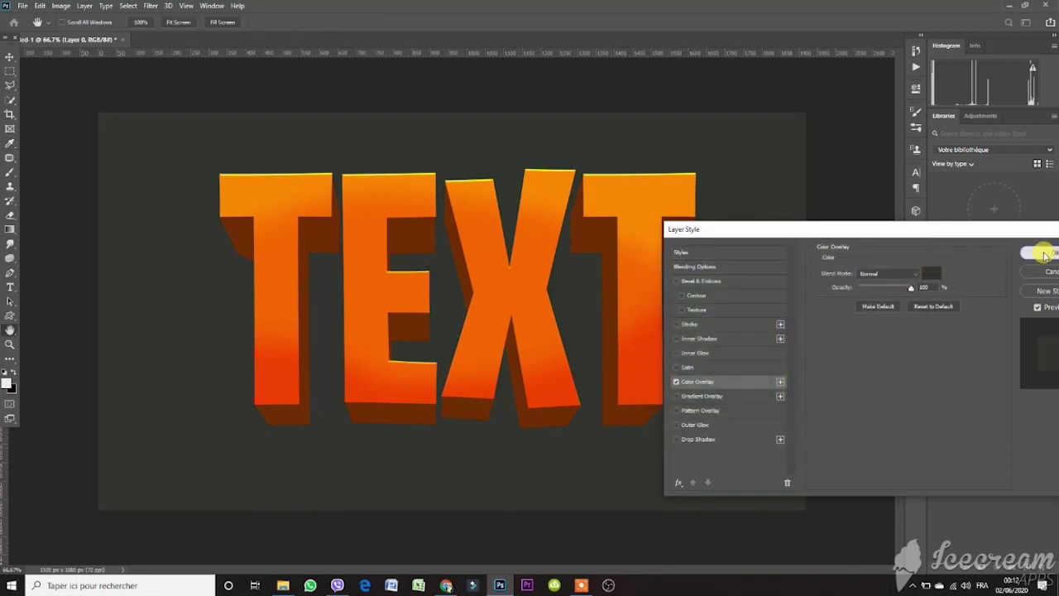
click(1045, 253)
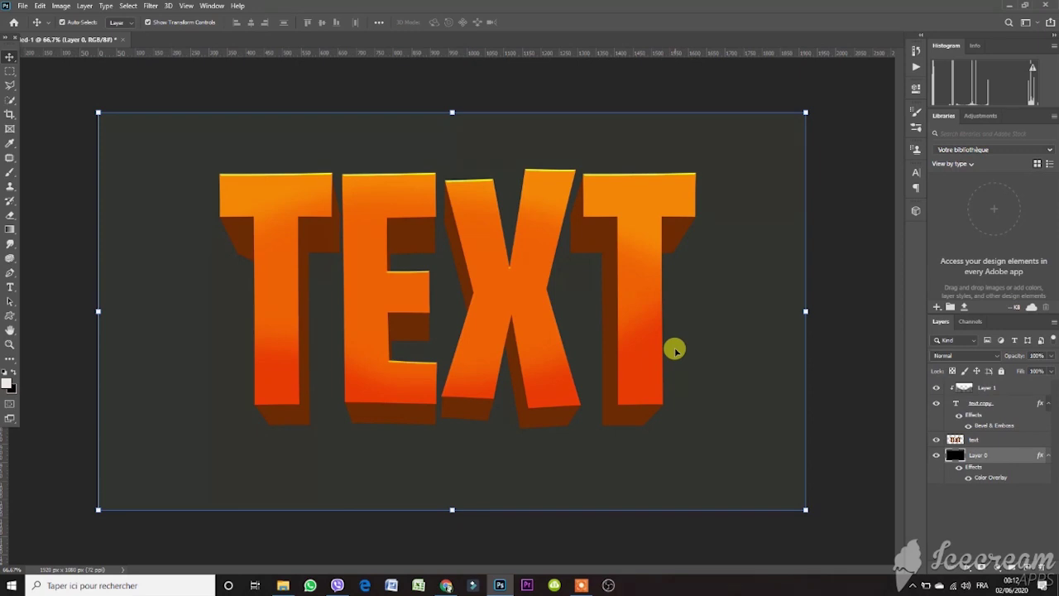